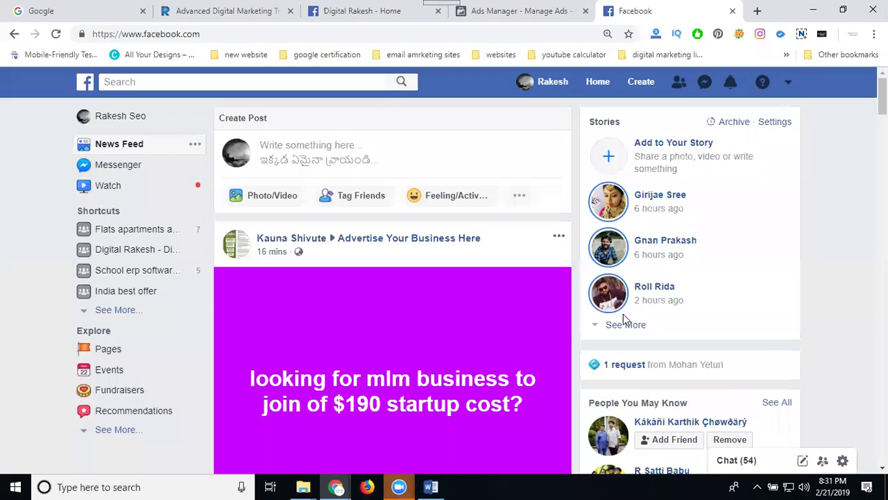
- Check the Digital Rakesh page's Instagram settings, then go to the Ads Manager campaigns list
click(175, 15)
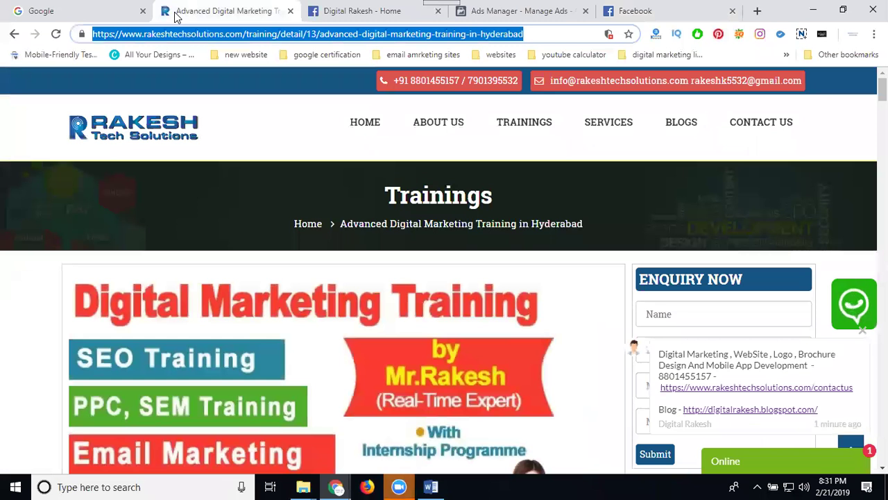
click(371, 14)
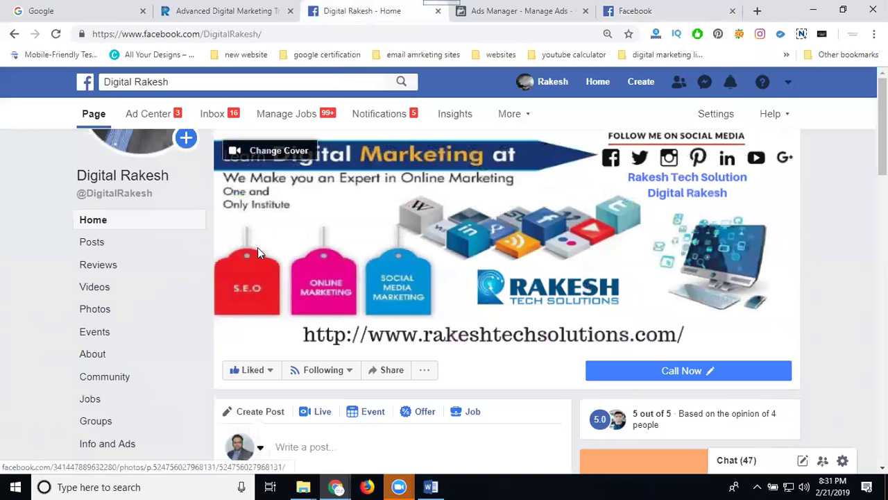
click(710, 118)
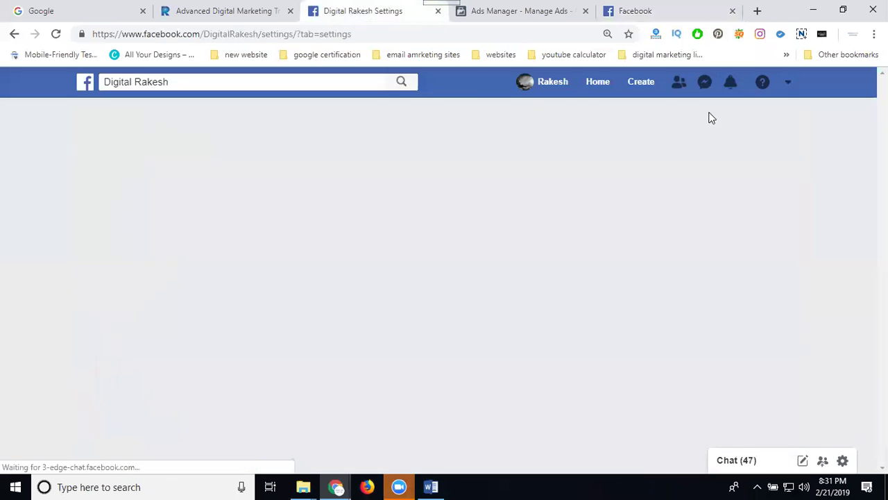
scroll(136, 398, down, 2)
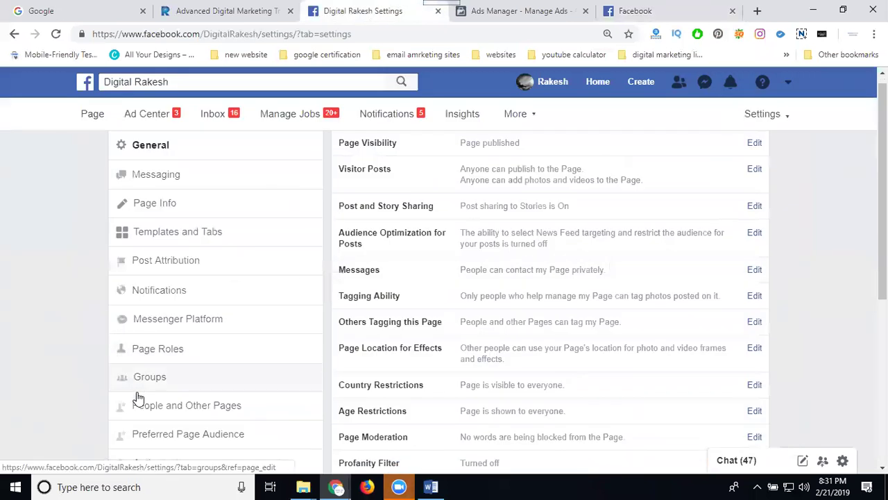
click(153, 405)
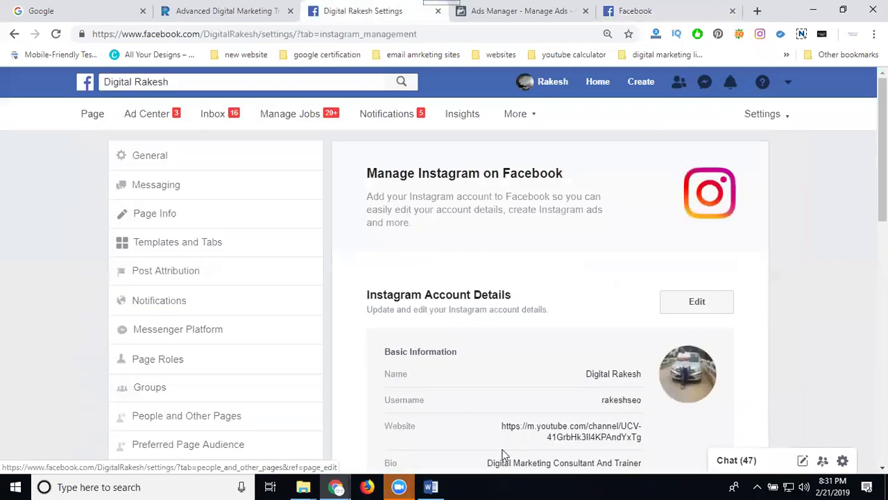
scroll(608, 319, down, 3)
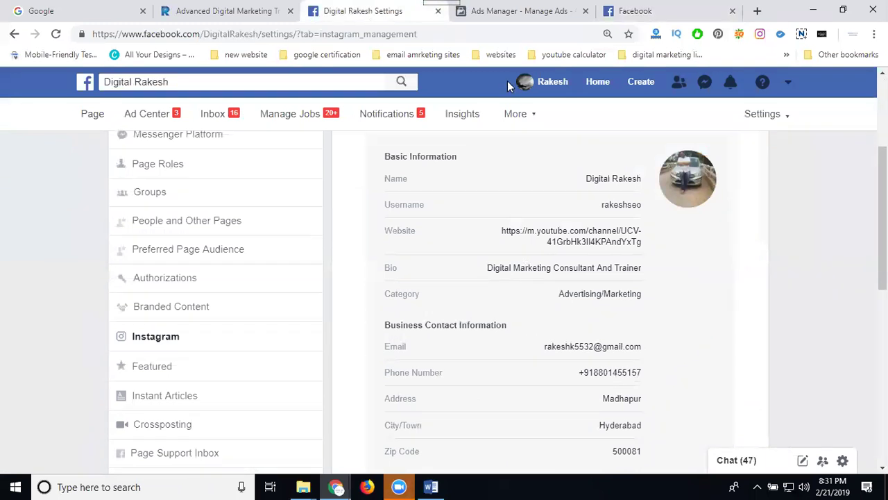
click(507, 19)
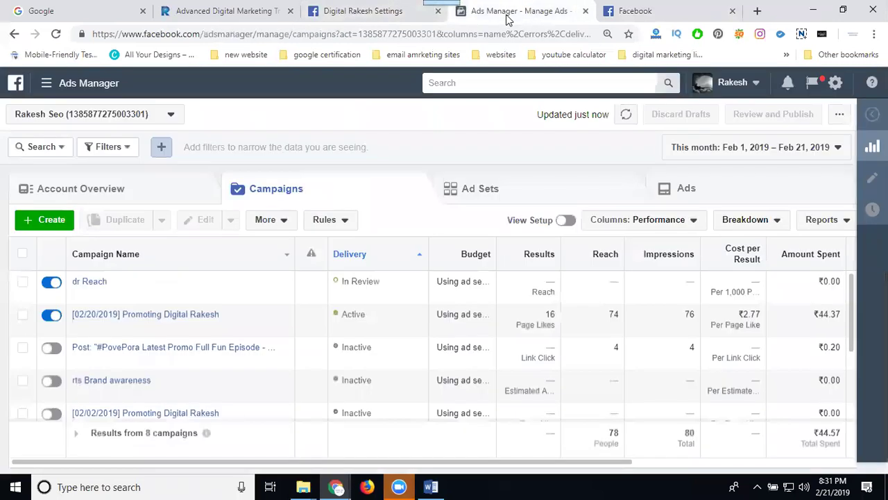
- Start a new campaign with the Brand awareness objective and continue to its ad set
click(59, 225)
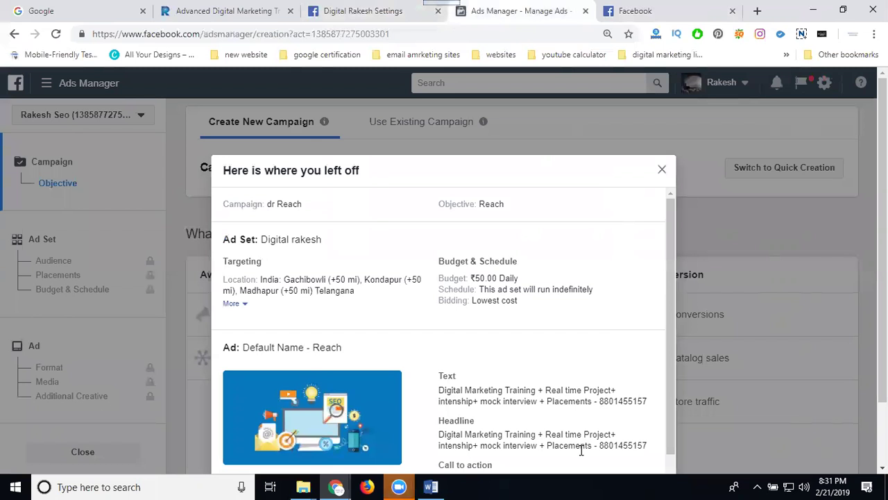
key(Escape)
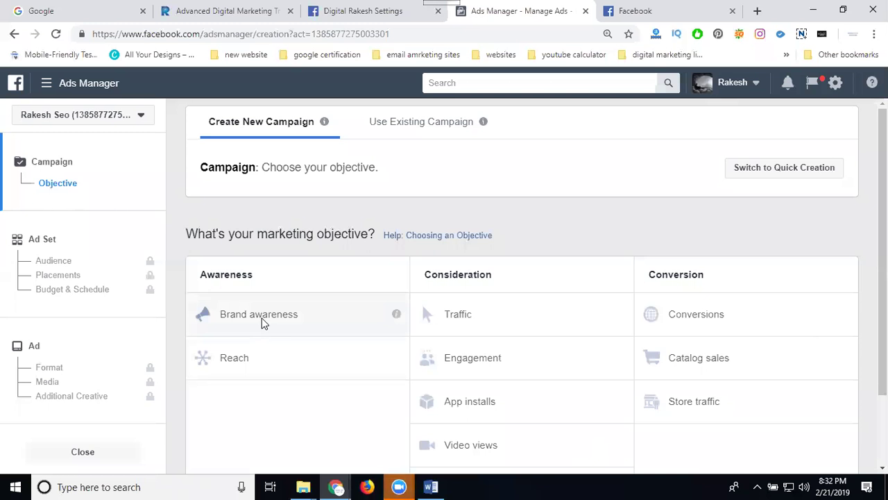
click(261, 319)
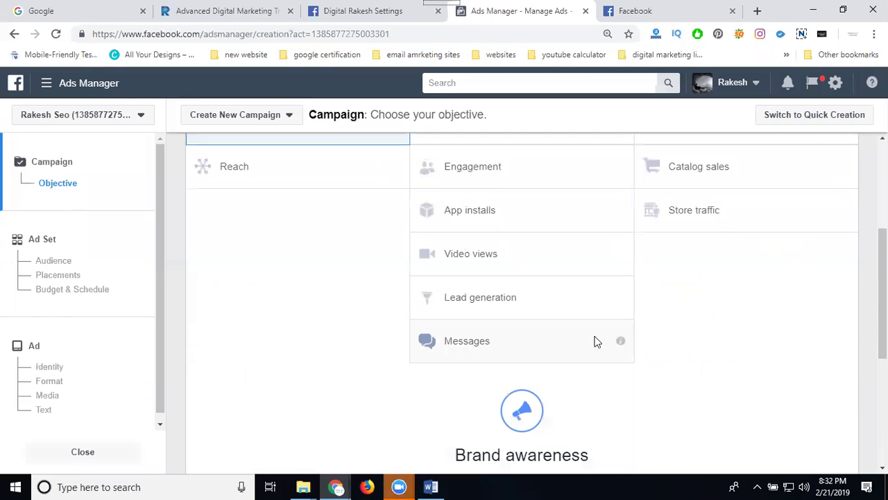
scroll(594, 341, down, 4)
click(528, 365)
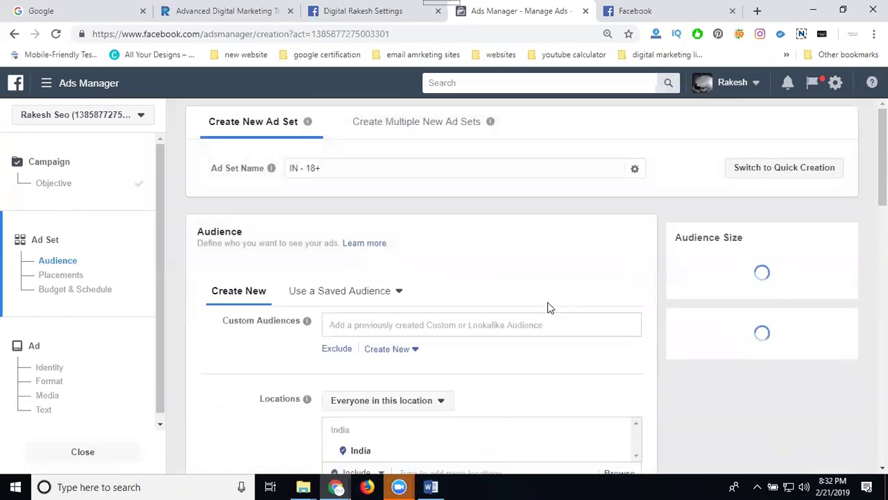
- Set the audience location to Hyderabad, Telangana, India
scroll(319, 240, down, 2)
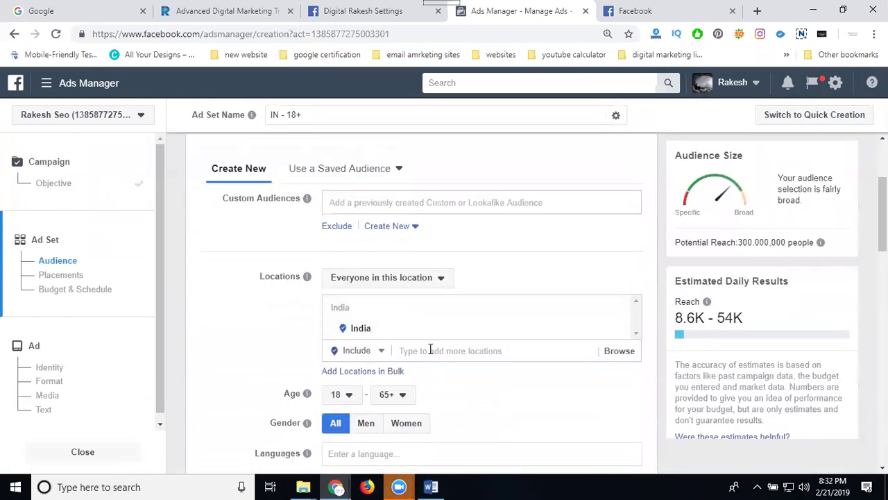
click(430, 351)
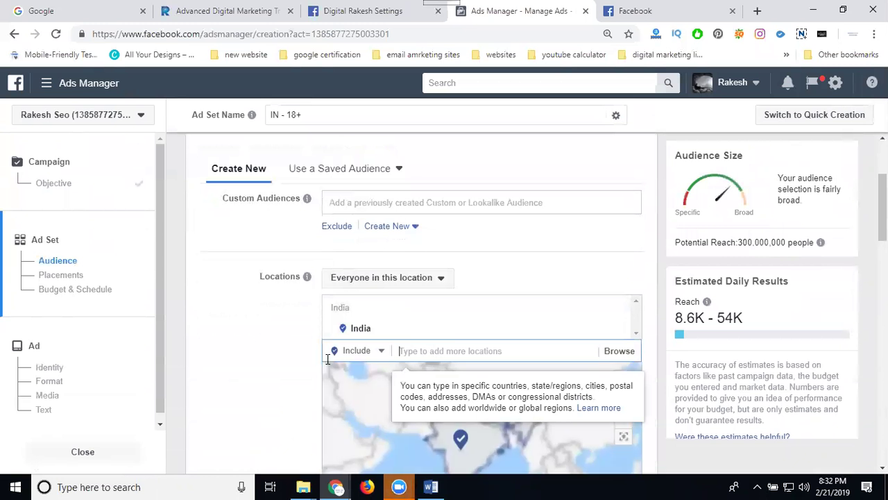
click(413, 351)
text(hyd)
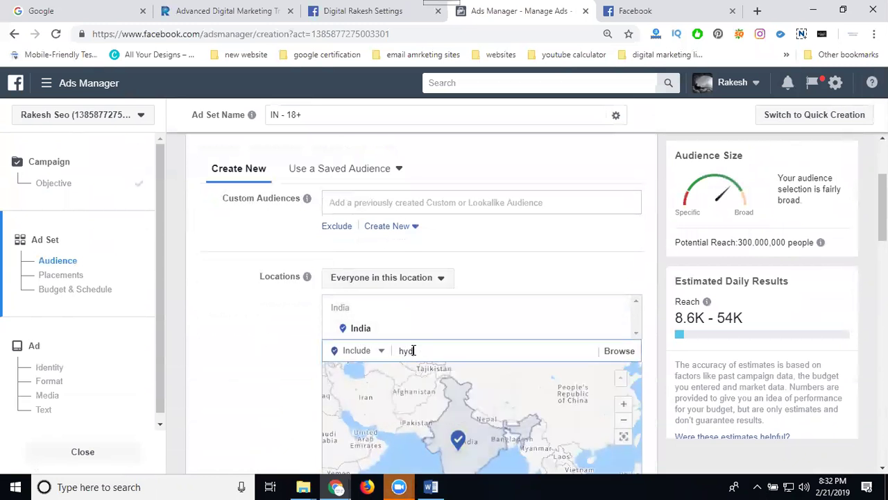
text(erabad)
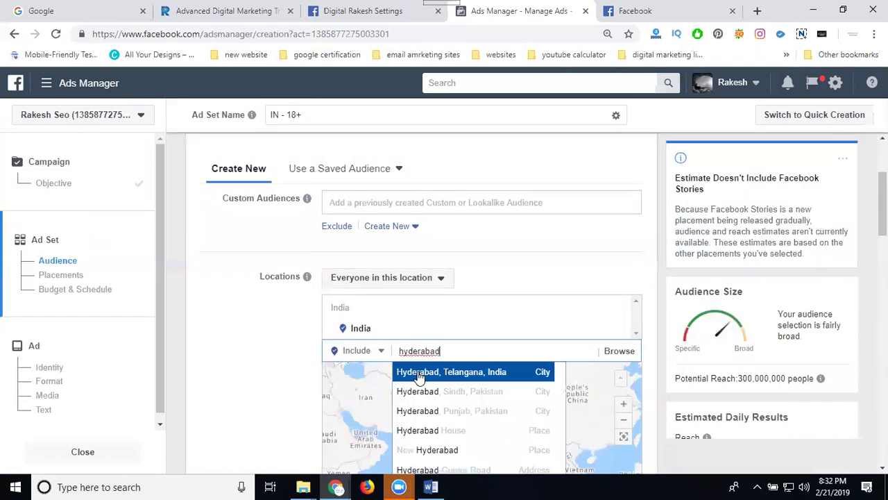
click(419, 373)
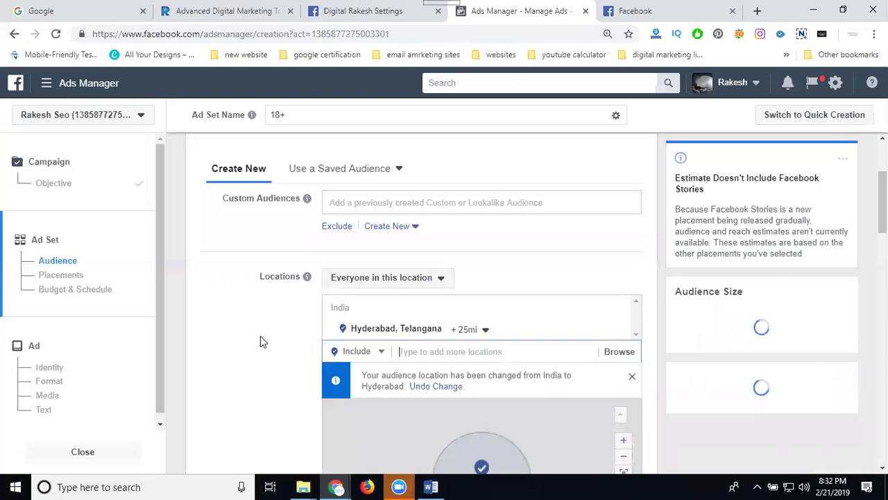
- Rename the ad set to 'dr reach'
scroll(259, 336, up, 1)
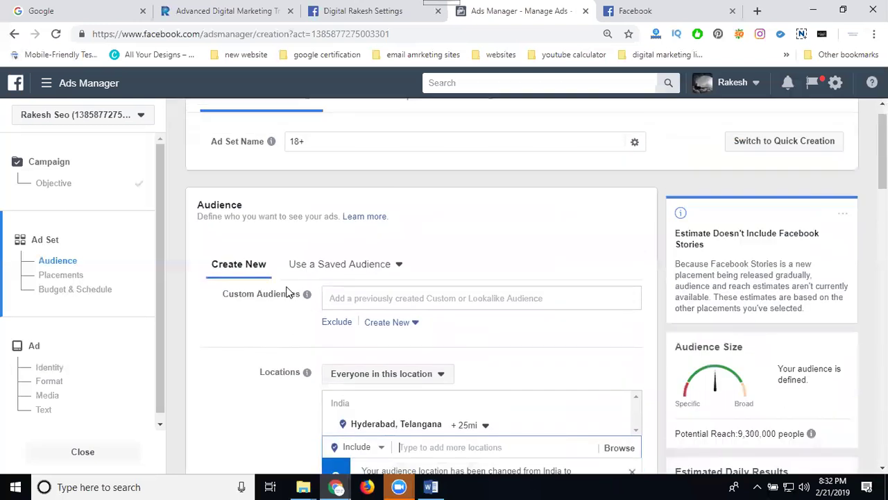
click(310, 142)
key(ctrl+a)
text(d)
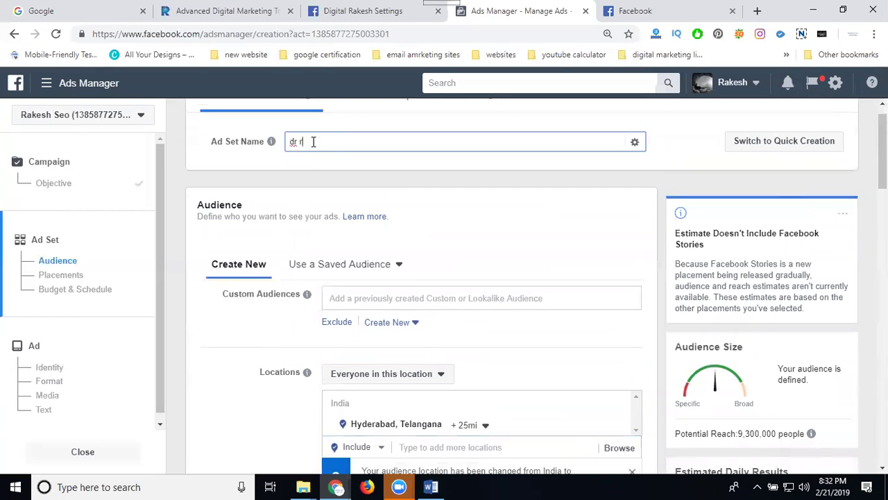
text(r reach)
scroll(183, 312, down, 3)
scroll(333, 278, down, 2)
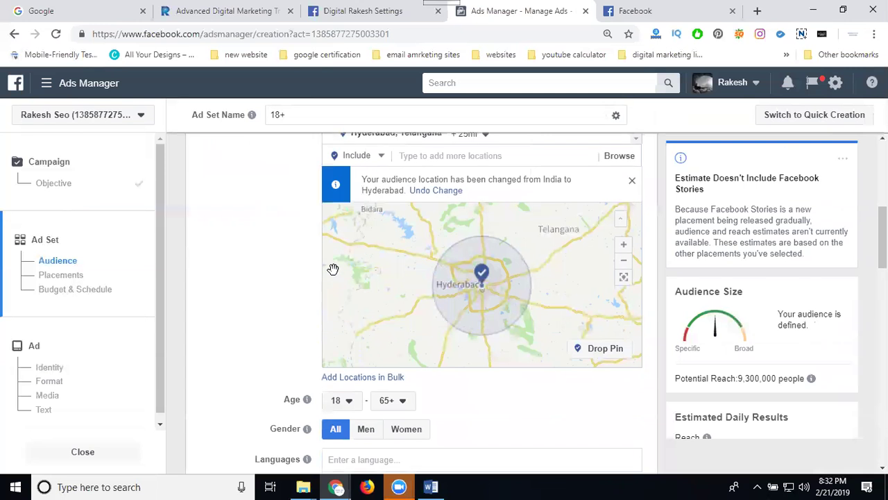
scroll(323, 283, down, 1)
scroll(375, 223, down, 4)
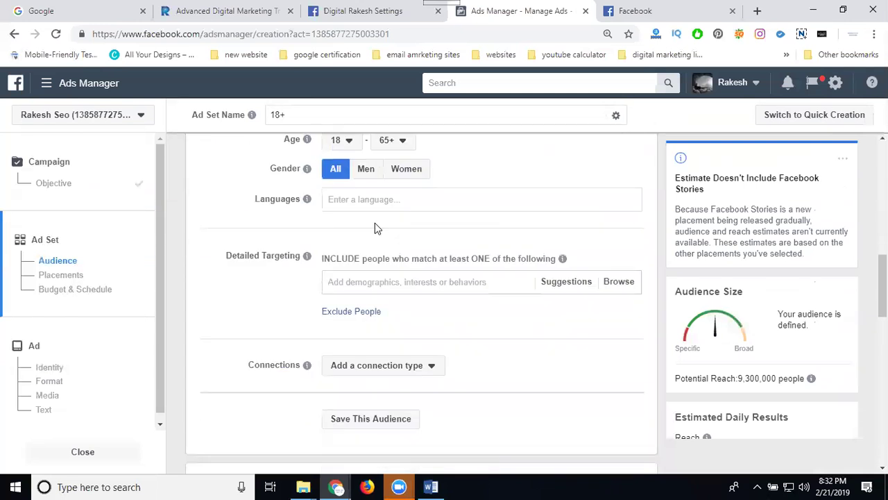
- Set the maximum audience age to 40 and the language to English (All)
click(393, 142)
scroll(395, 196, up, 5)
click(398, 190)
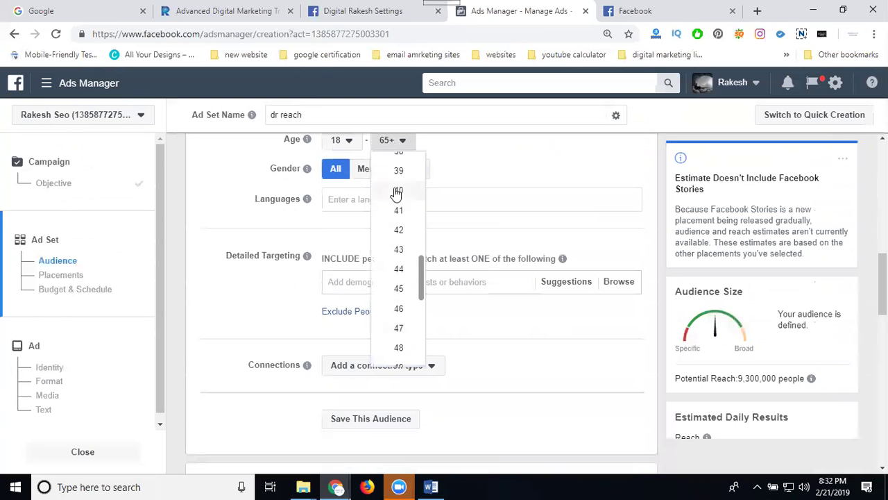
click(353, 199)
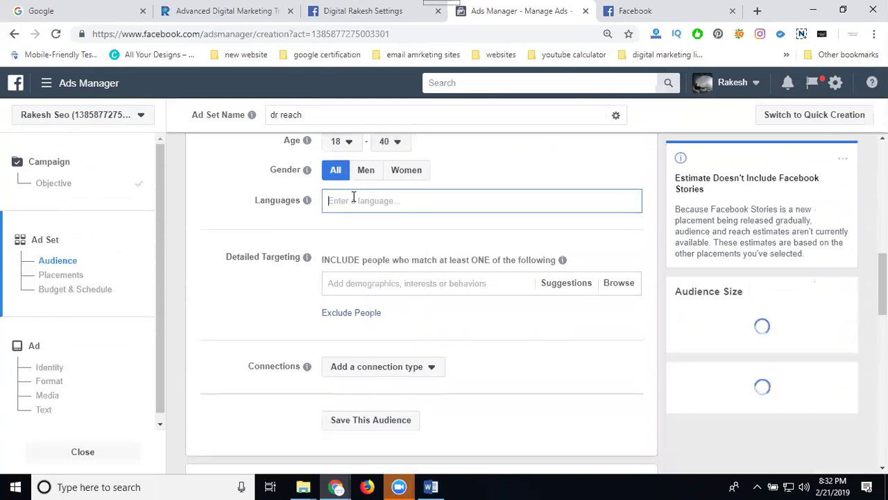
text(eng)
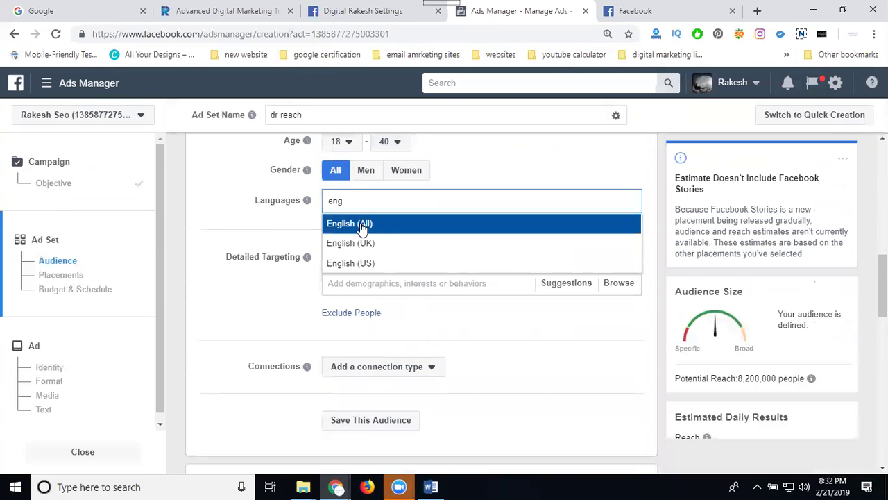
click(361, 224)
- Add Digital marketing as a detailed targeting interest
scroll(298, 267, down, 1)
click(356, 236)
text(digital marketing)
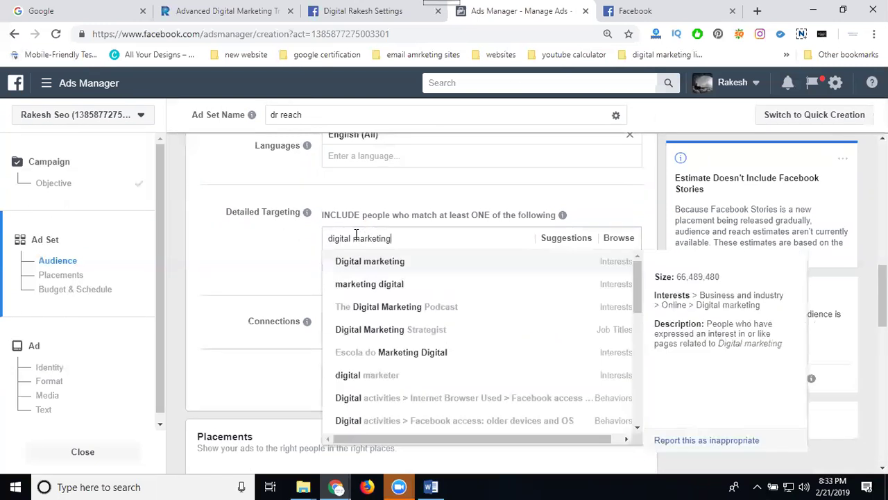
click(368, 266)
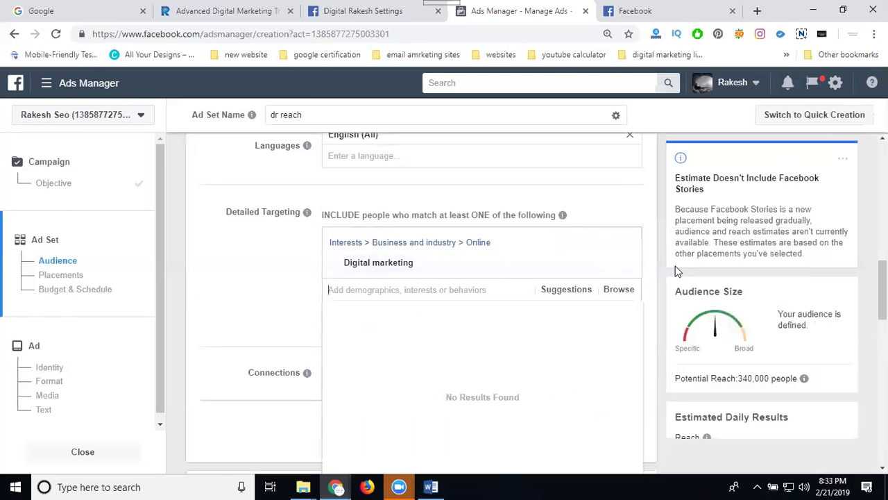
scroll(770, 234, down, 2)
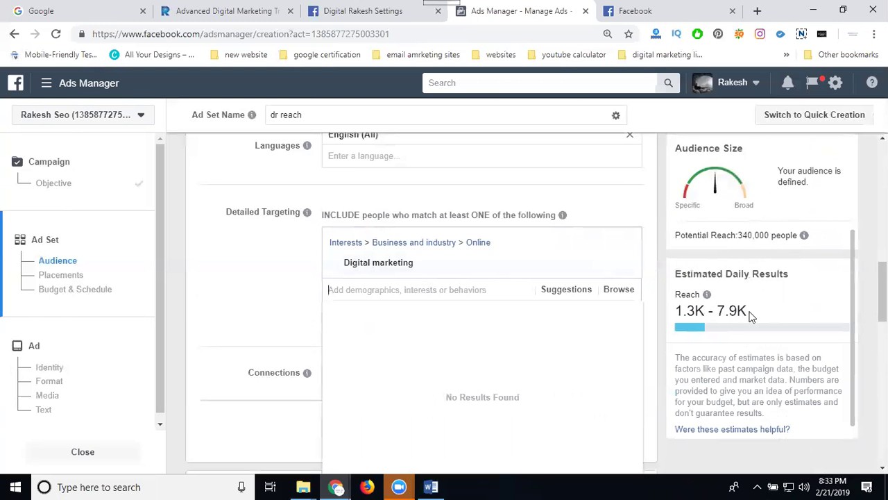
click(254, 268)
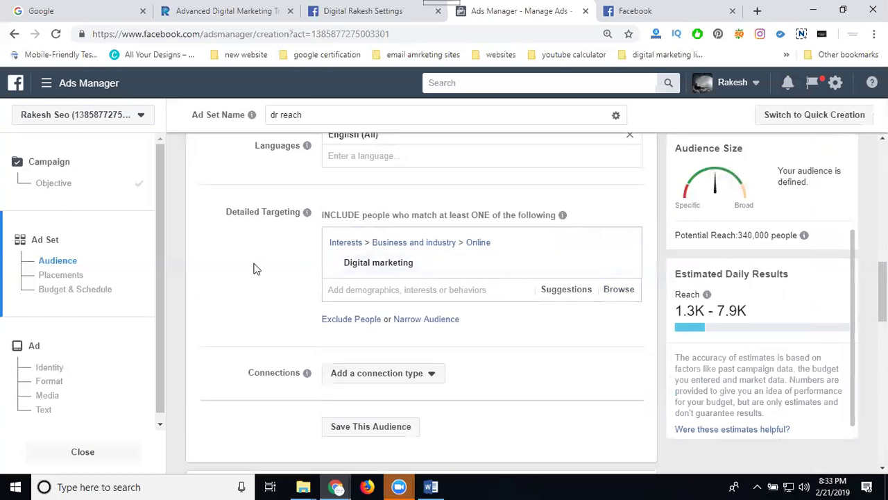
scroll(254, 269, down, 3)
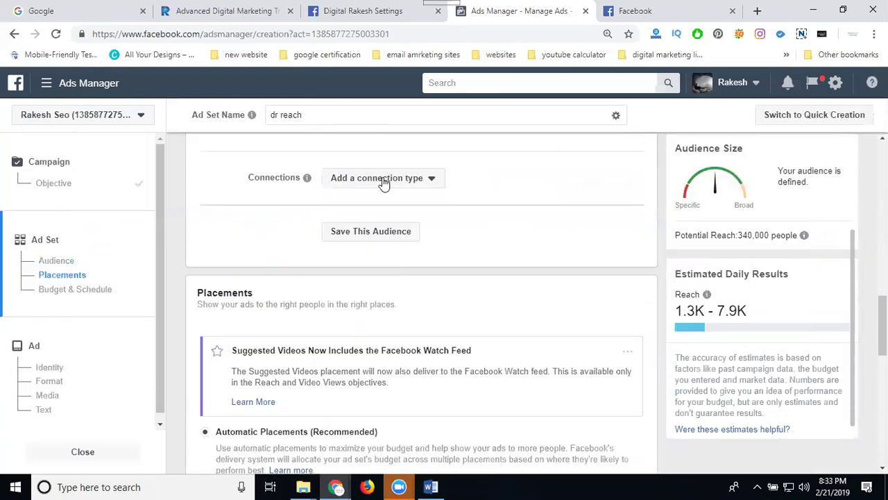
- Exclude people who like the Page and save the targeting as a reusable audience
click(383, 181)
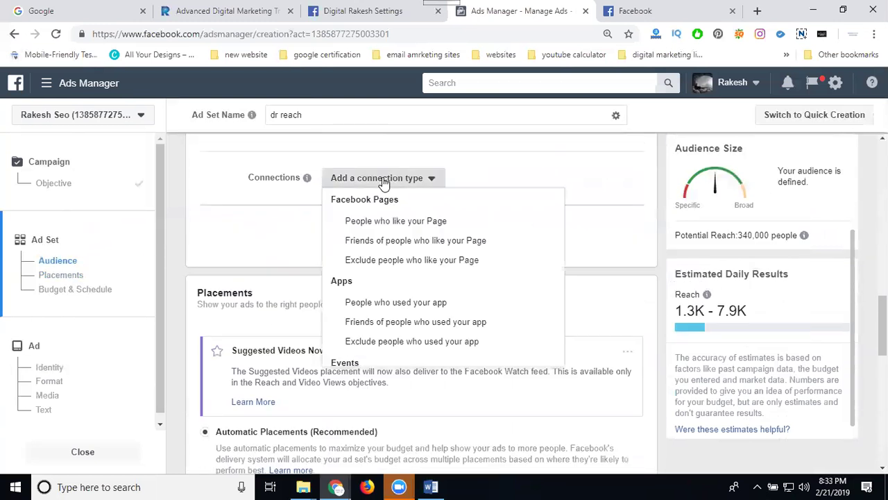
click(380, 260)
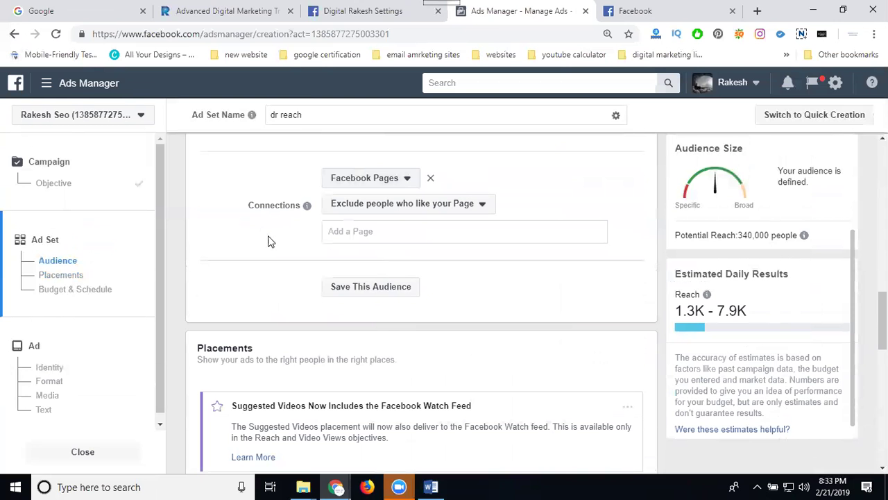
click(340, 286)
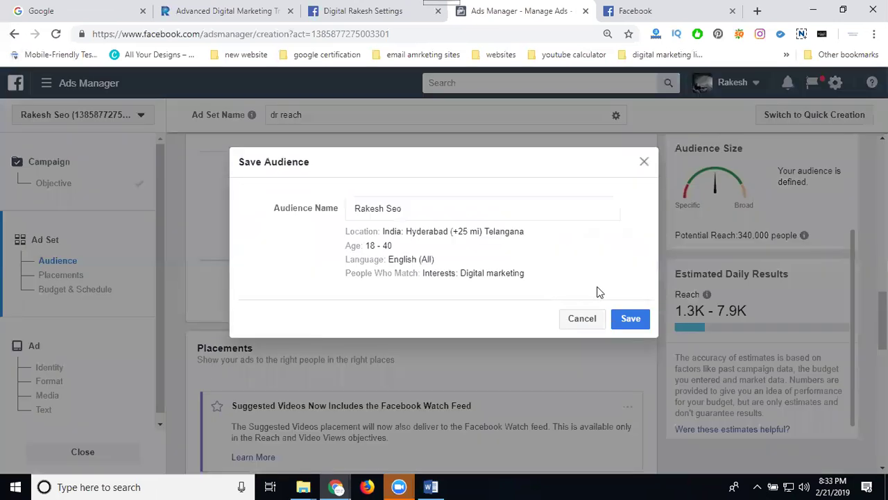
click(628, 323)
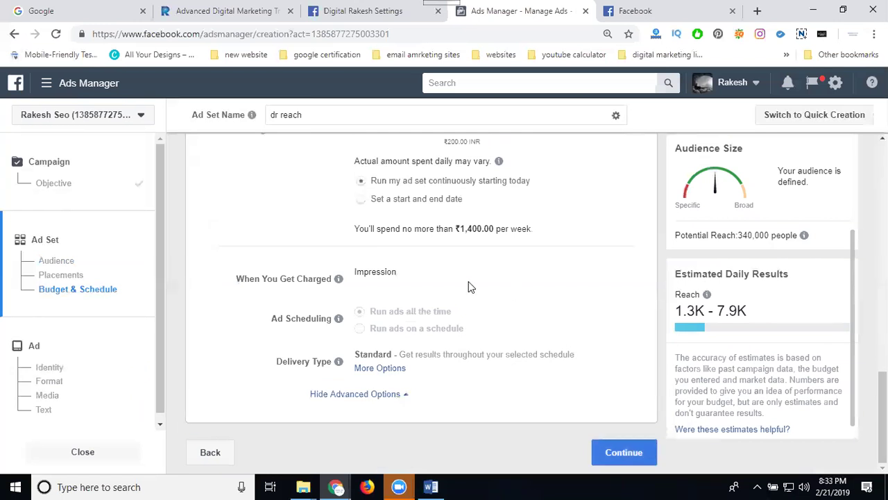
- Switch to manual placements and uncheck Desktop so Mobile is the only device type
drag(355, 270, 393, 273)
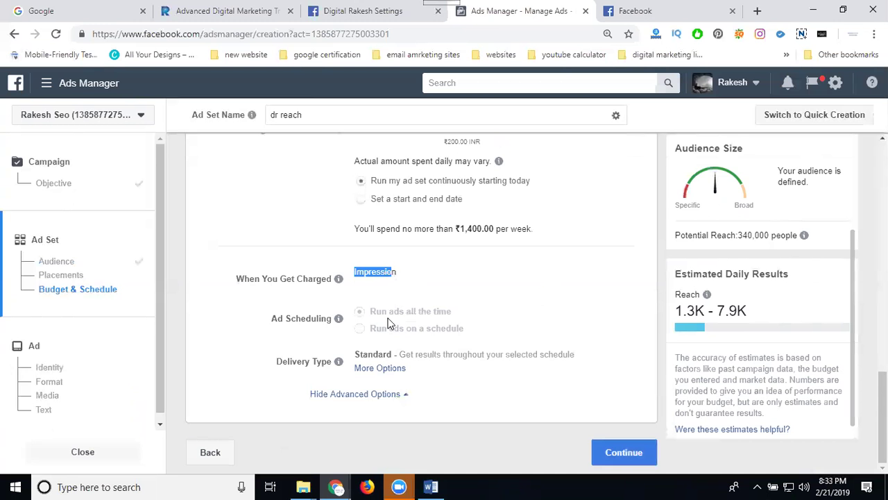
scroll(366, 296, up, 3)
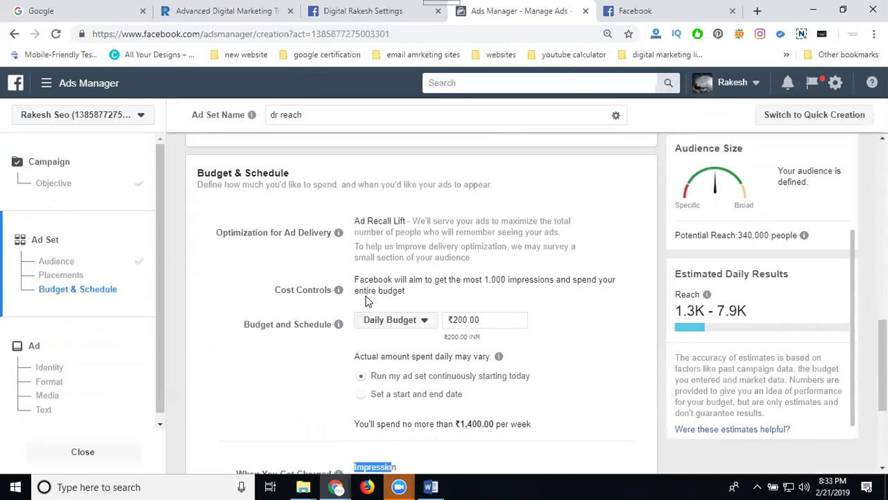
scroll(414, 323, up, 3)
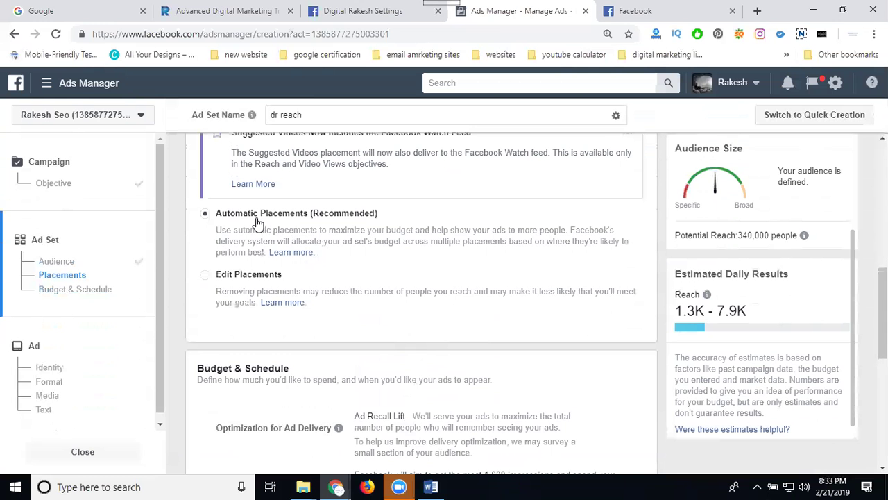
click(423, 264)
scroll(424, 264, down, 2)
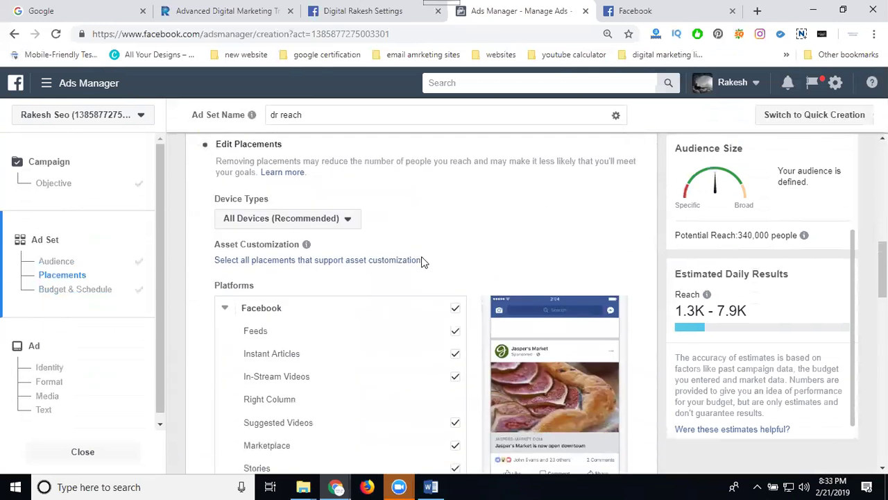
click(328, 218)
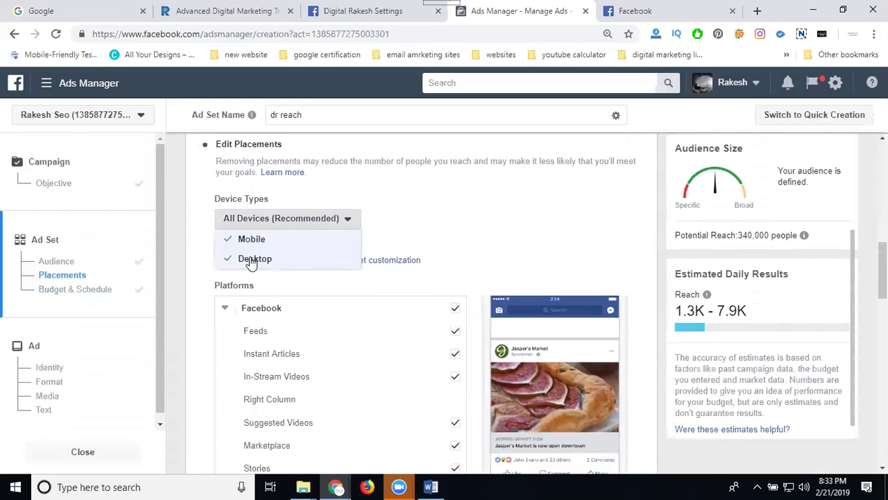
click(253, 259)
click(378, 219)
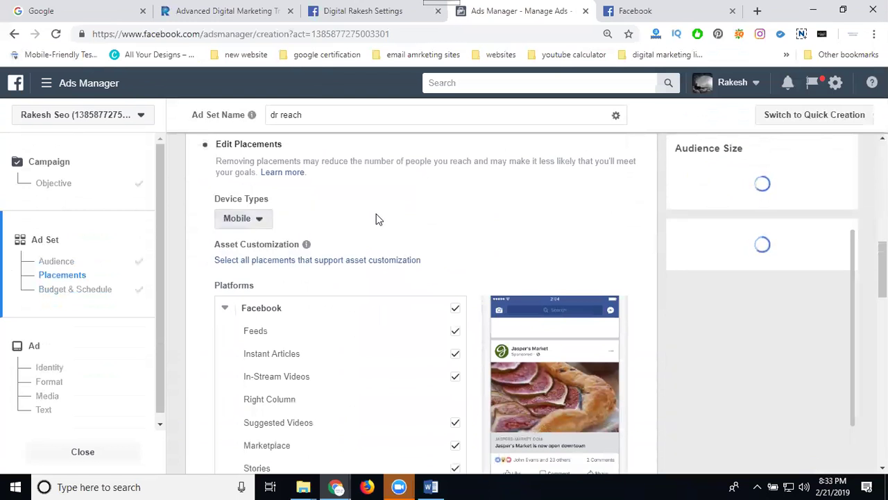
scroll(301, 230, down, 10)
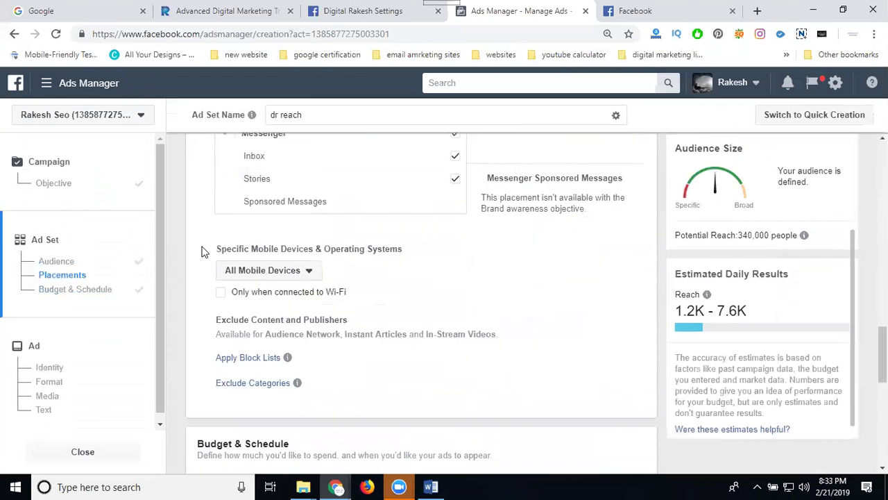
click(258, 275)
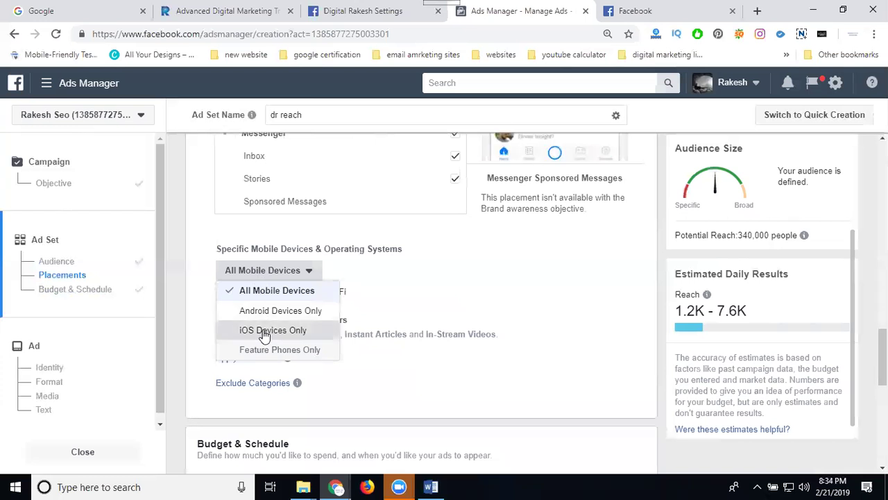
- Target iOS devices only, limited to OS versions 5.0 through 12.0
click(264, 332)
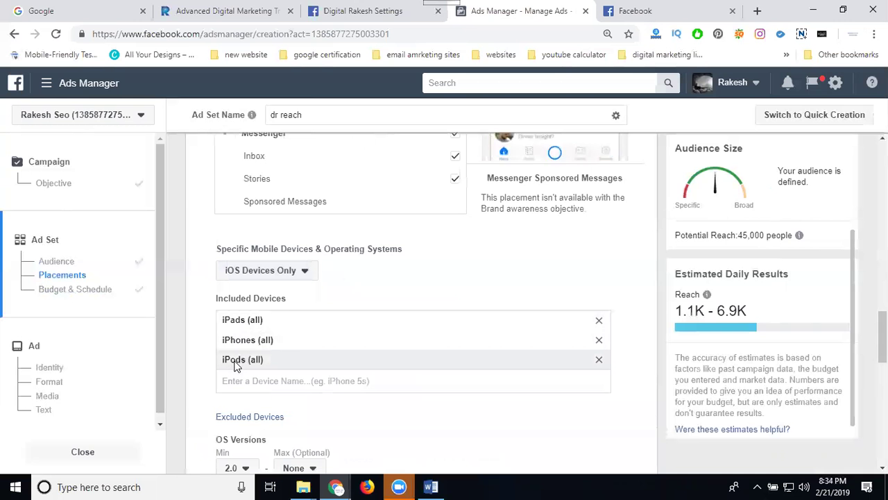
scroll(203, 350, down, 3)
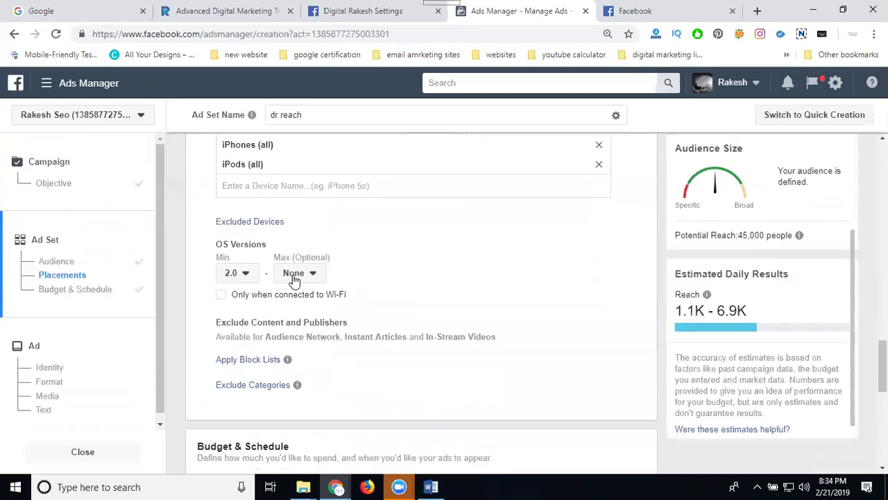
click(294, 275)
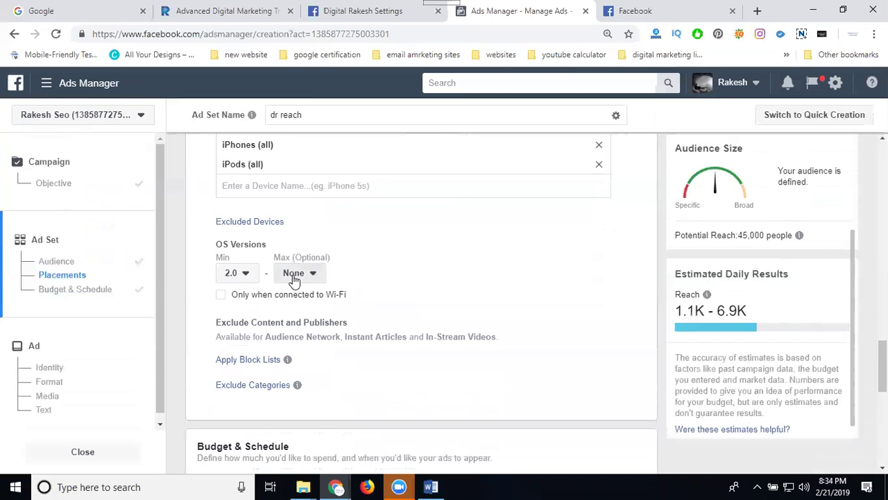
scroll(299, 385, down, 3)
scroll(299, 387, down, 2)
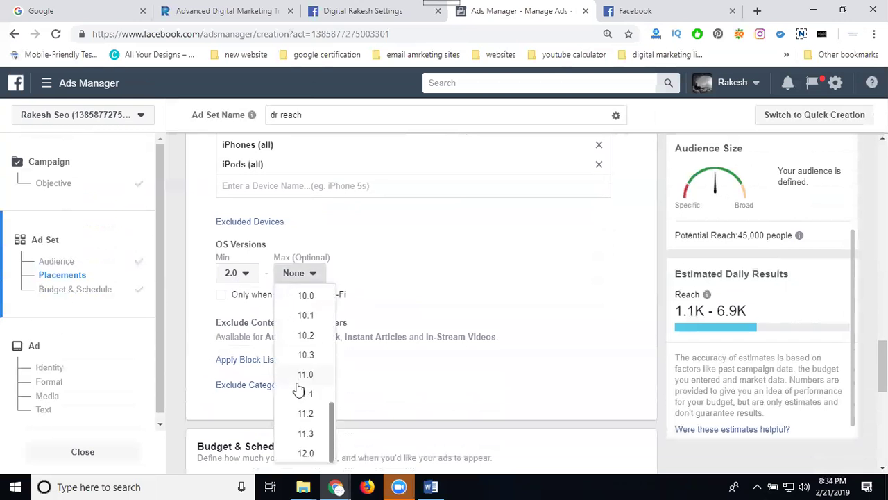
click(303, 455)
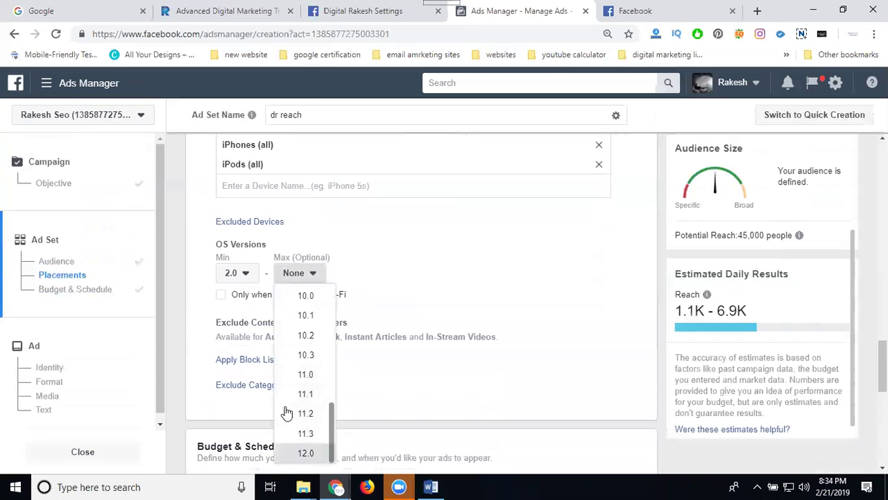
click(238, 275)
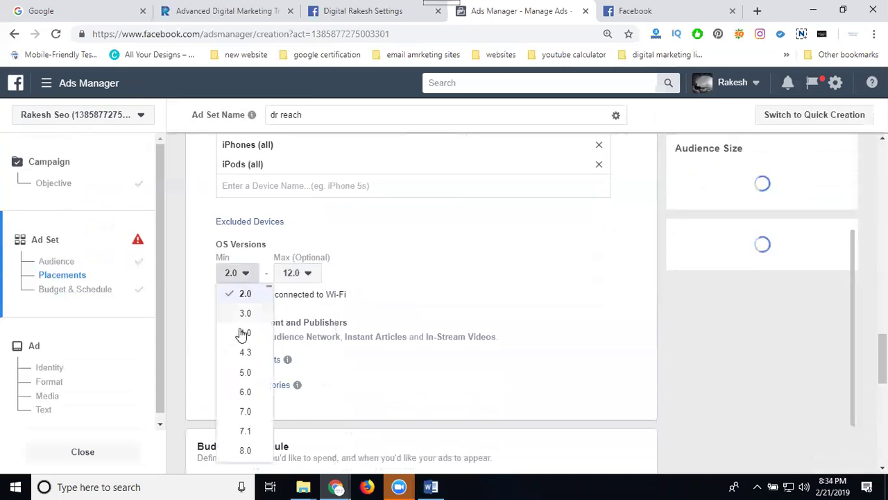
click(249, 372)
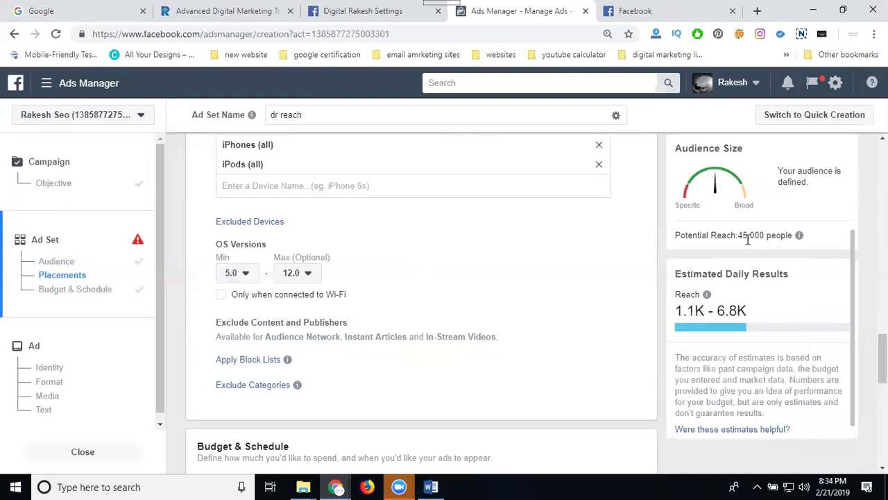
- Try Android Devices Only, then set specific mobile devices to All Mobile Devices
scroll(546, 286, up, 3)
click(250, 275)
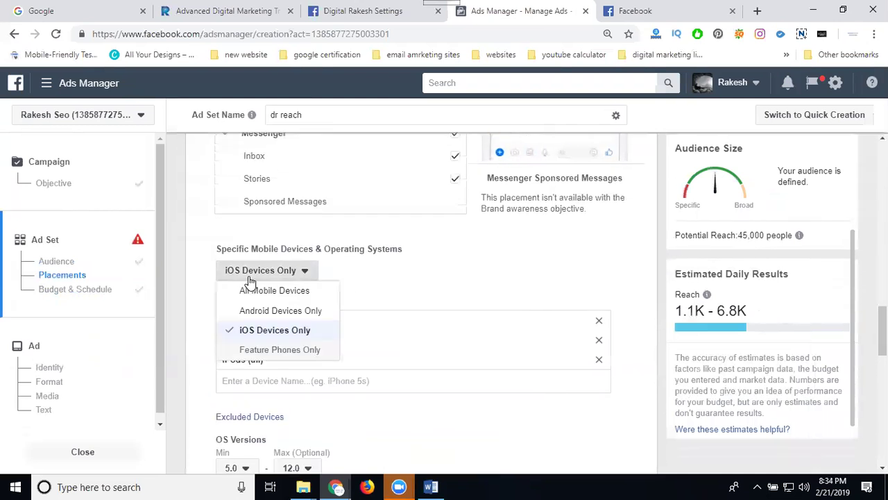
click(250, 311)
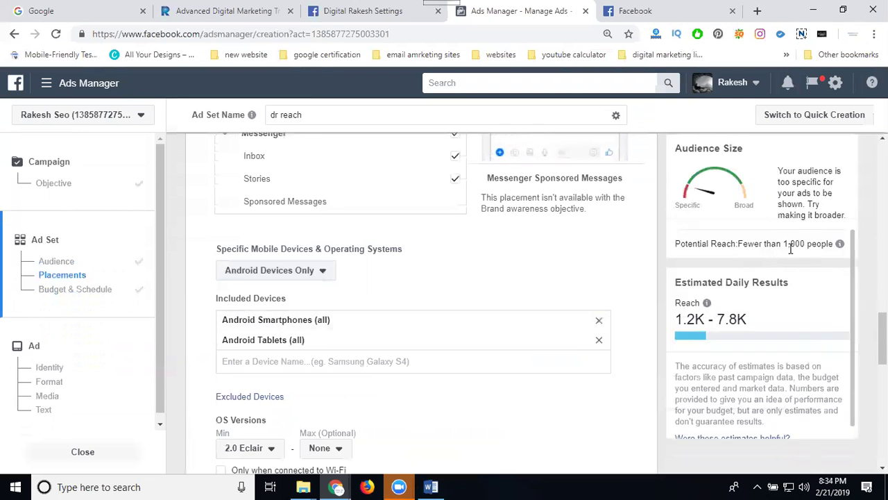
click(275, 274)
click(263, 291)
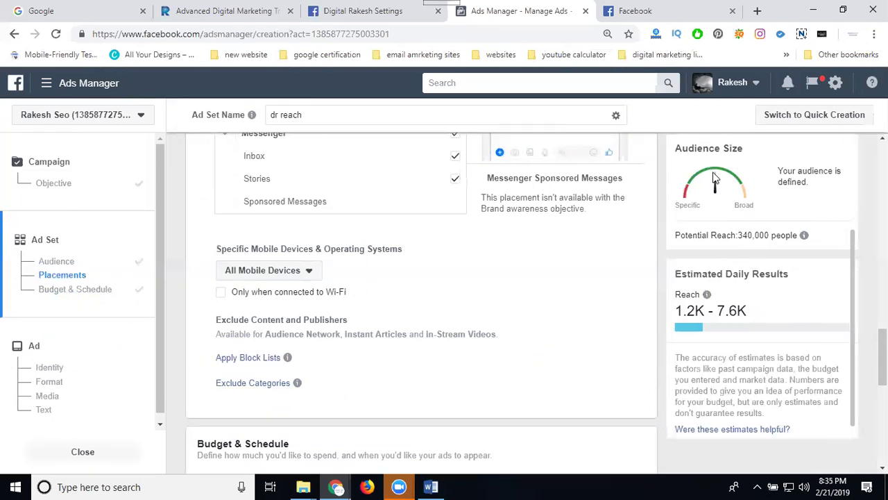
- Scroll through the Placements list and down to the Budget & Schedule section
scroll(605, 277, up, 5)
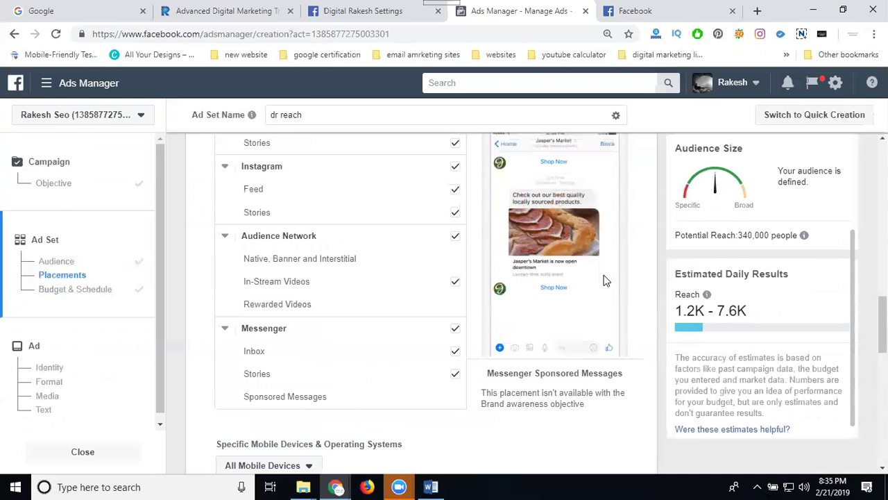
scroll(347, 295, up, 3)
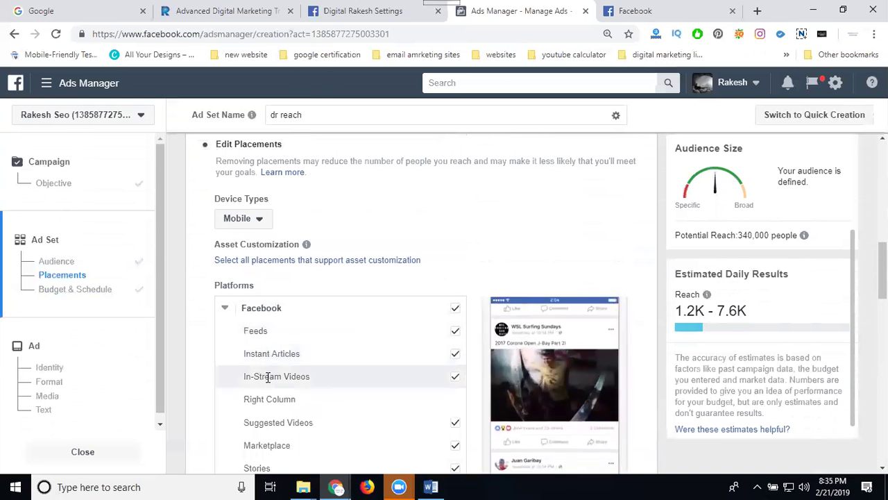
scroll(213, 319, down, 2)
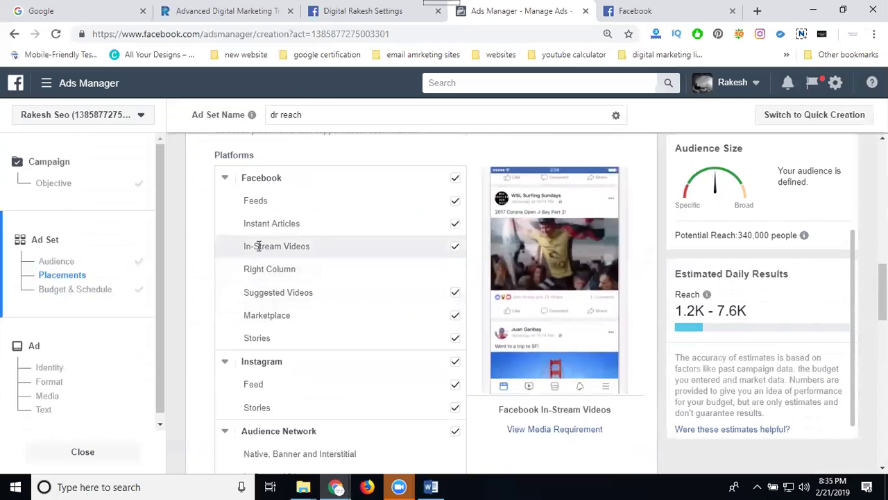
scroll(211, 269, down, 2)
scroll(209, 264, down, 2)
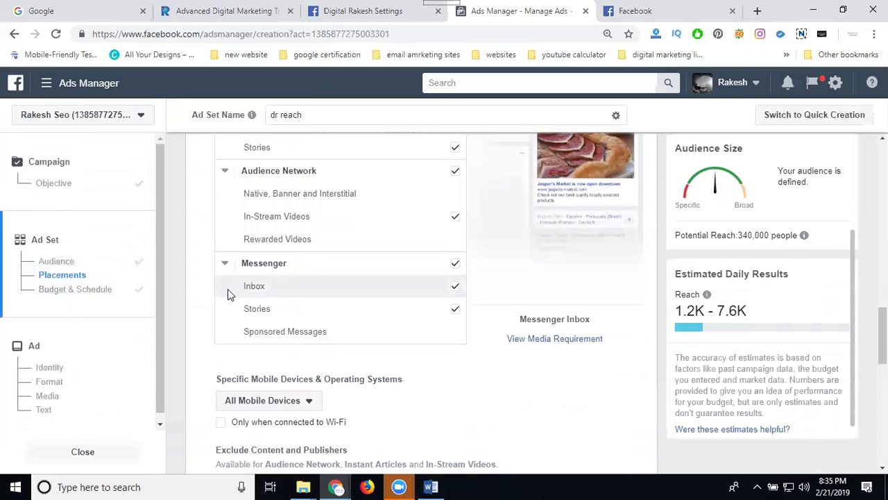
scroll(227, 289, down, 1)
scroll(235, 289, up, 2)
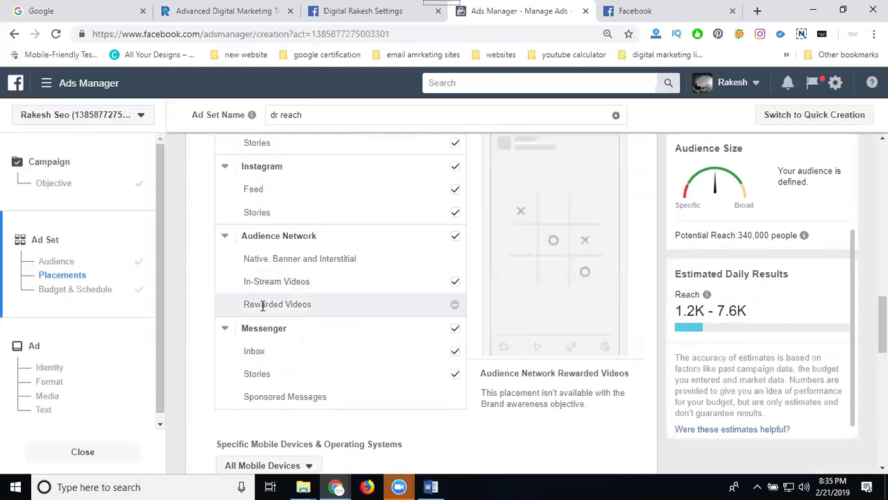
scroll(227, 281, up, 1)
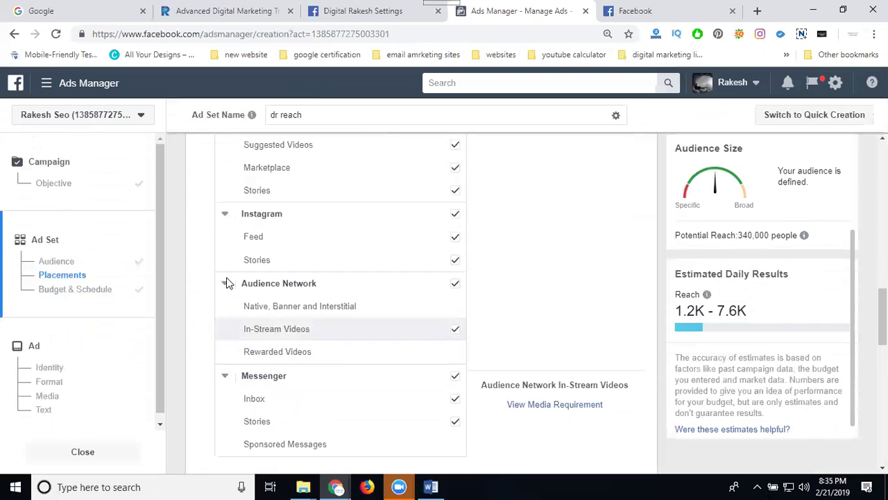
scroll(264, 219, up, 3)
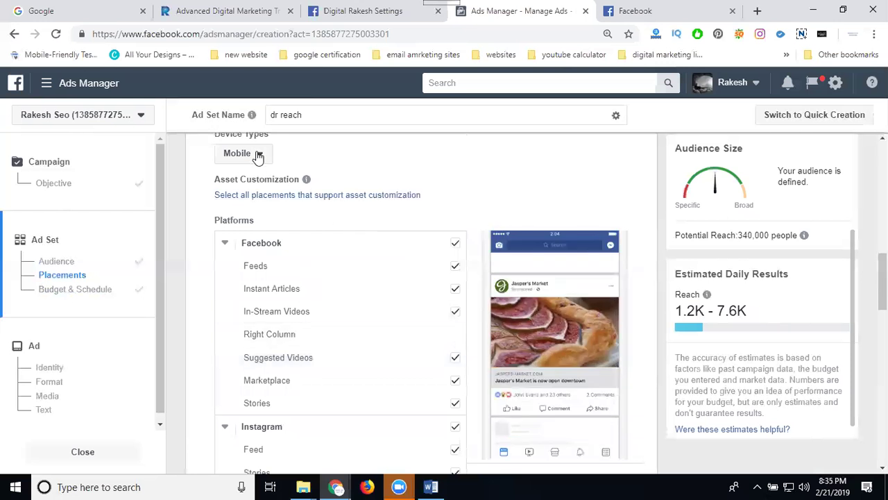
scroll(186, 242, down, 7)
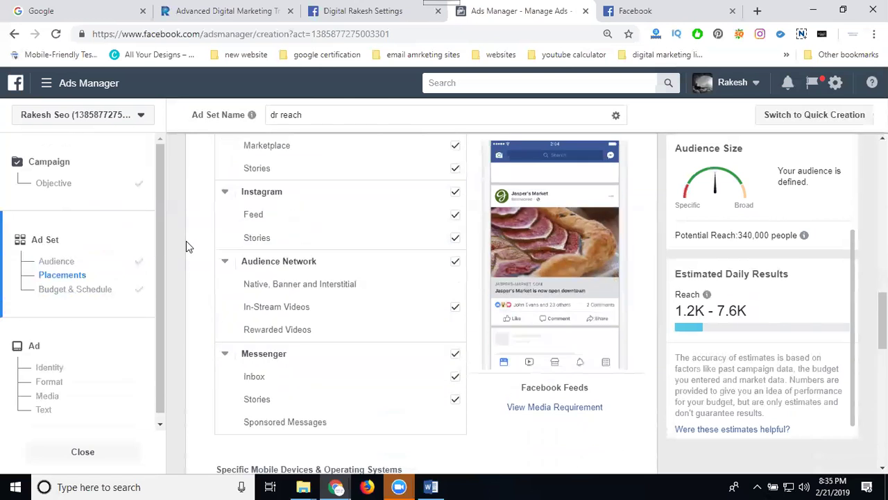
scroll(186, 253, down, 7)
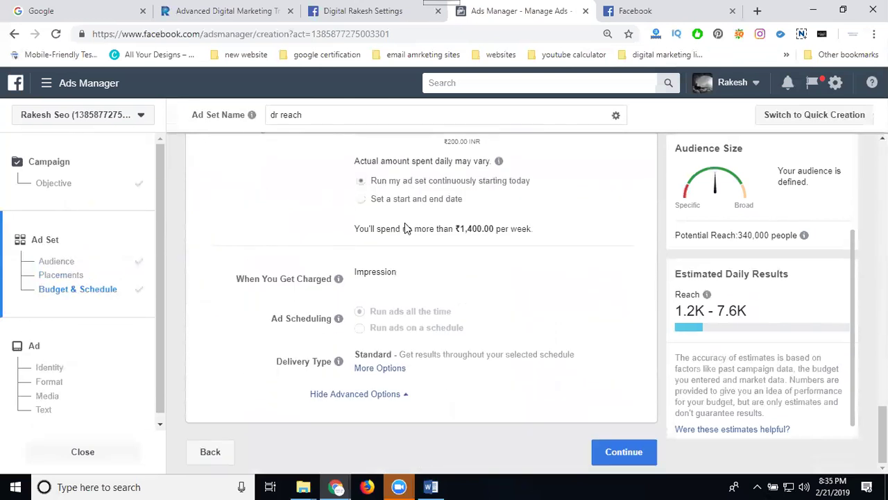
- Change the daily budget from ₹200 to ₹50
scroll(441, 219, up, 3)
click(460, 252)
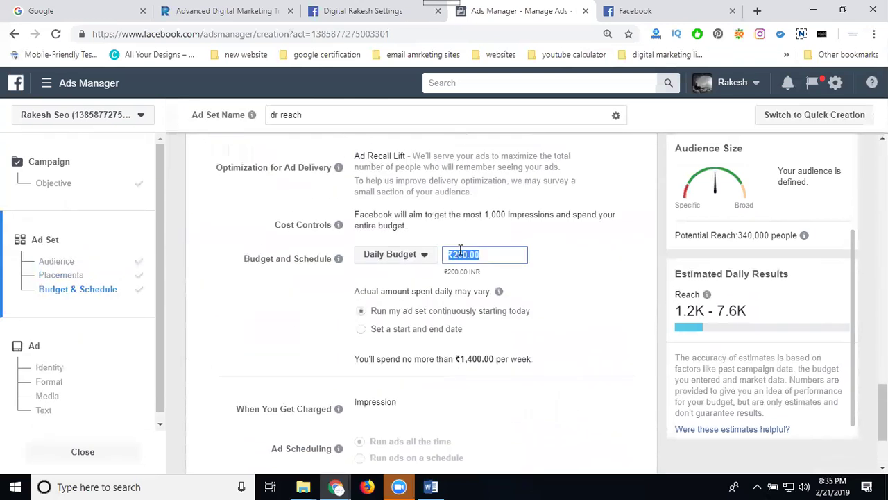
text(50)
click(288, 310)
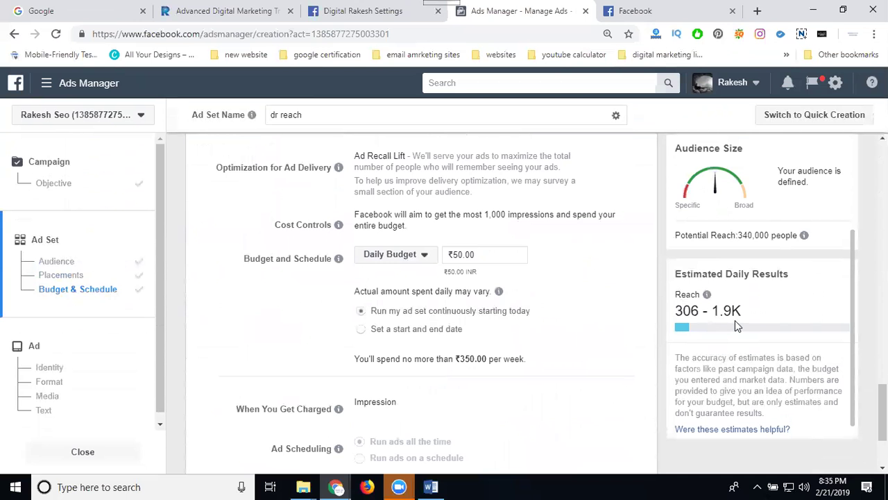
scroll(607, 285, down, 2)
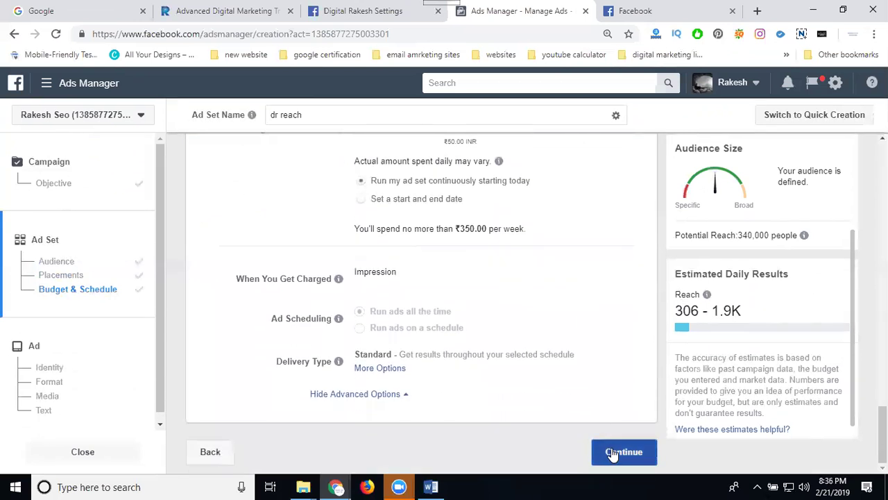
scroll(593, 367, up, 4)
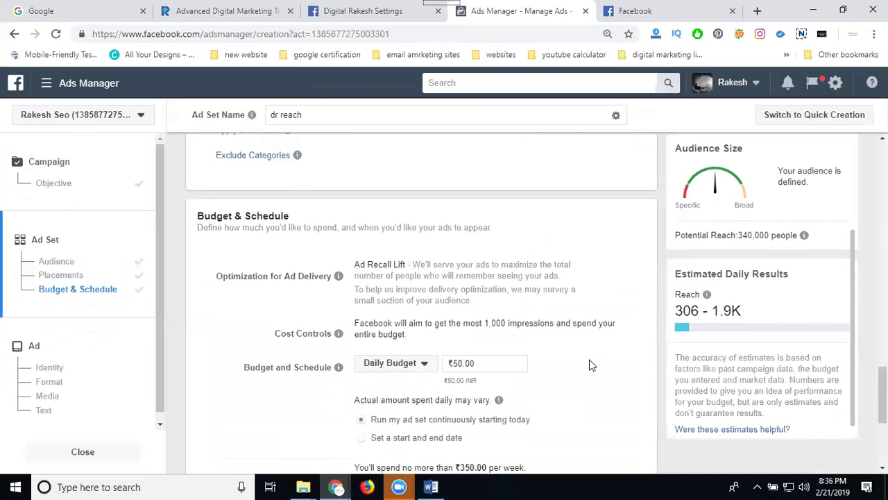
scroll(591, 365, up, 6)
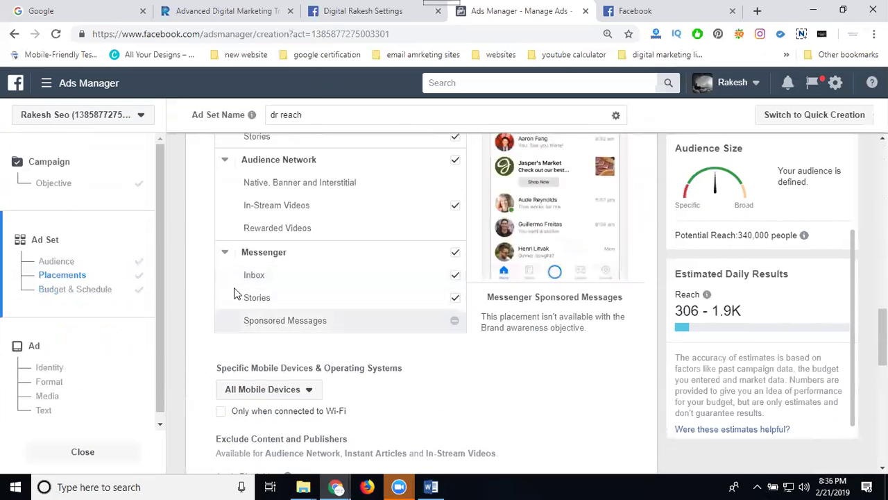
scroll(199, 264, up, 7)
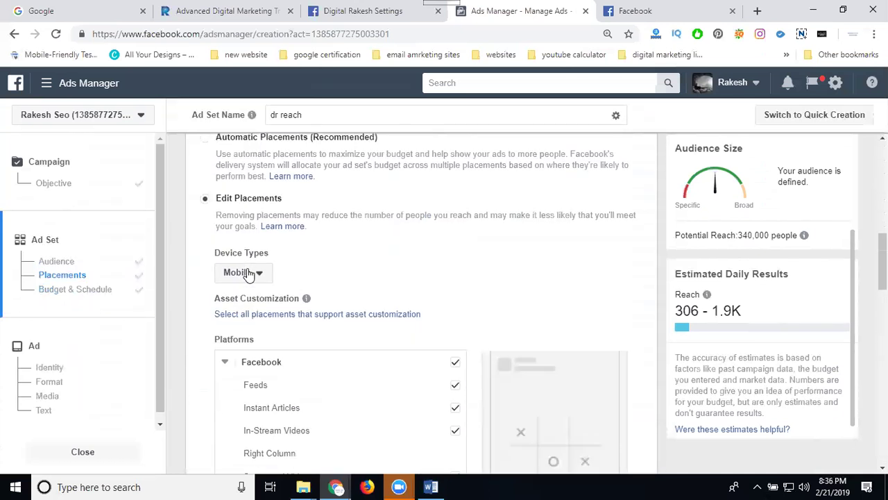
scroll(179, 251, down, 5)
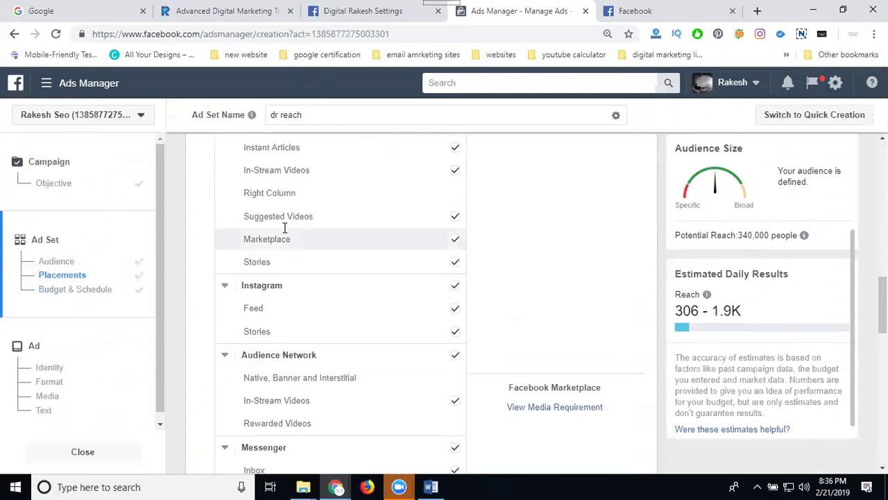
scroll(297, 368, down, 4)
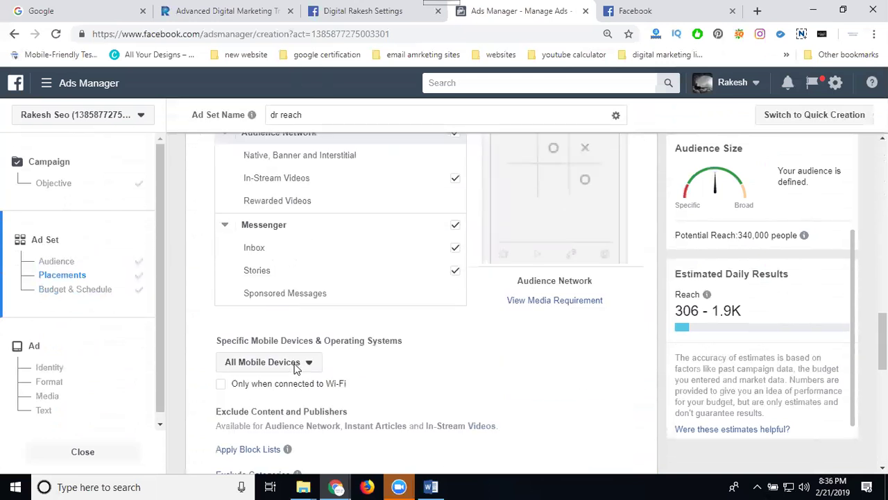
scroll(326, 321, up, 7)
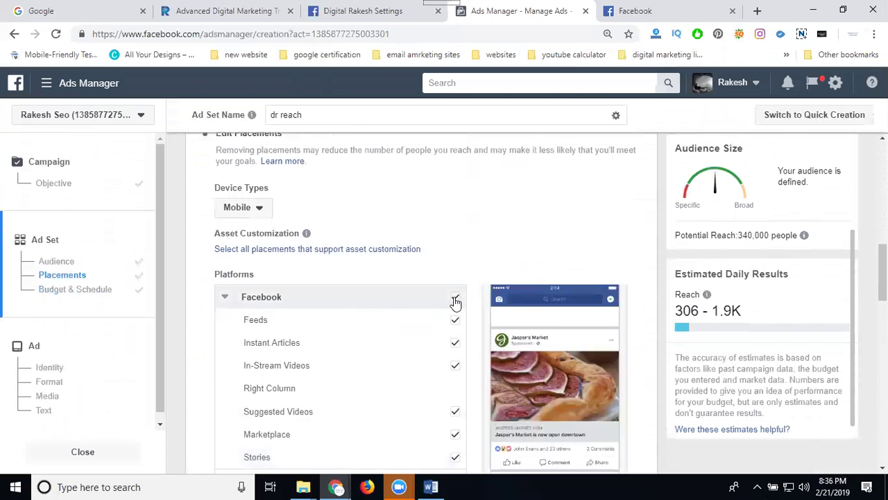
click(455, 300)
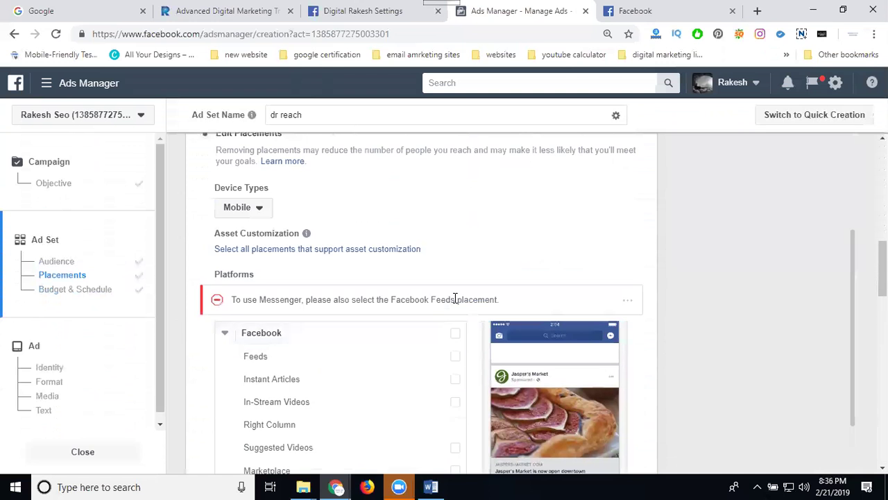
click(453, 338)
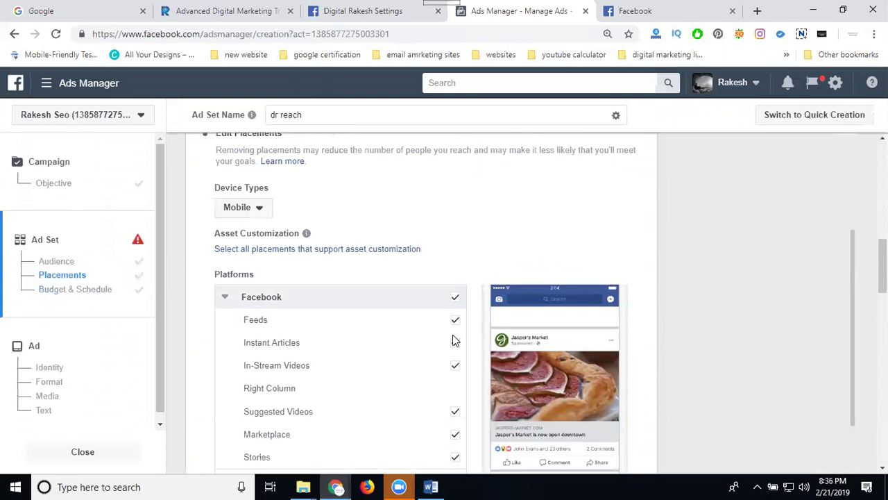
scroll(421, 341, down, 4)
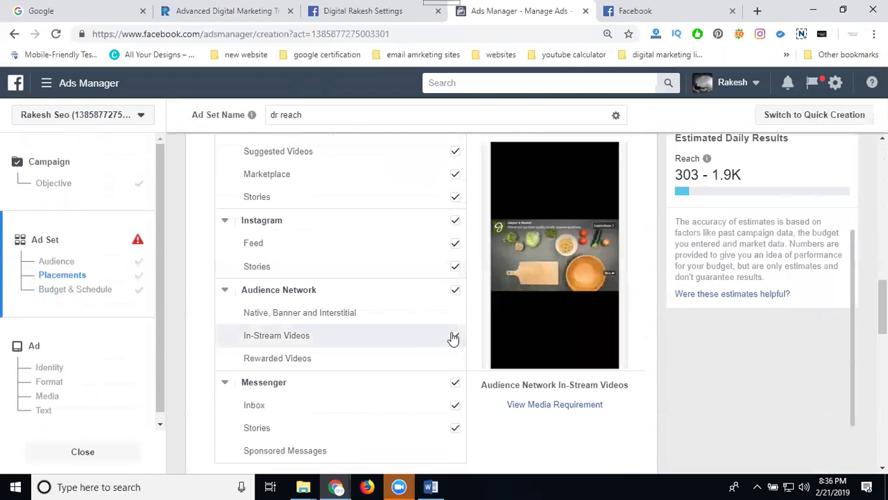
click(455, 290)
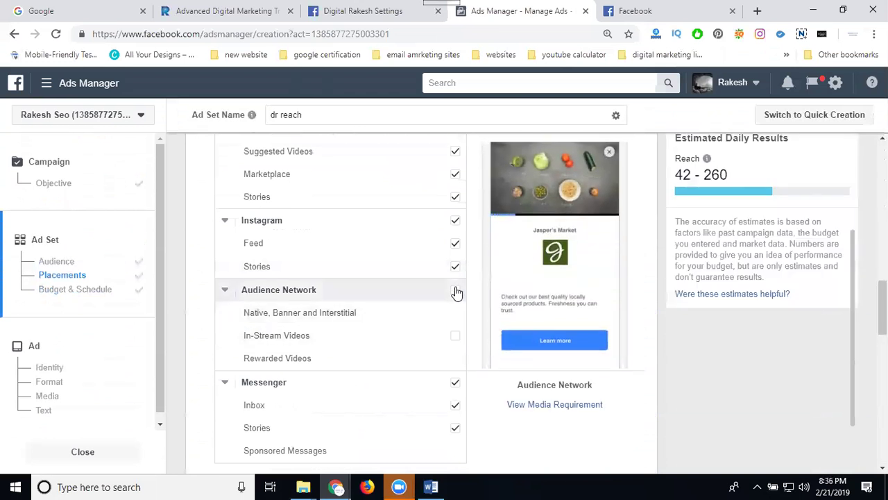
click(455, 291)
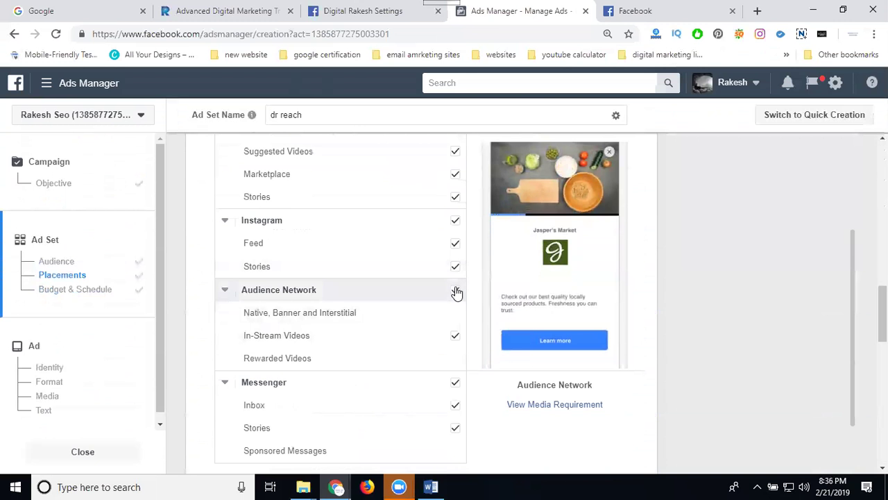
click(457, 340)
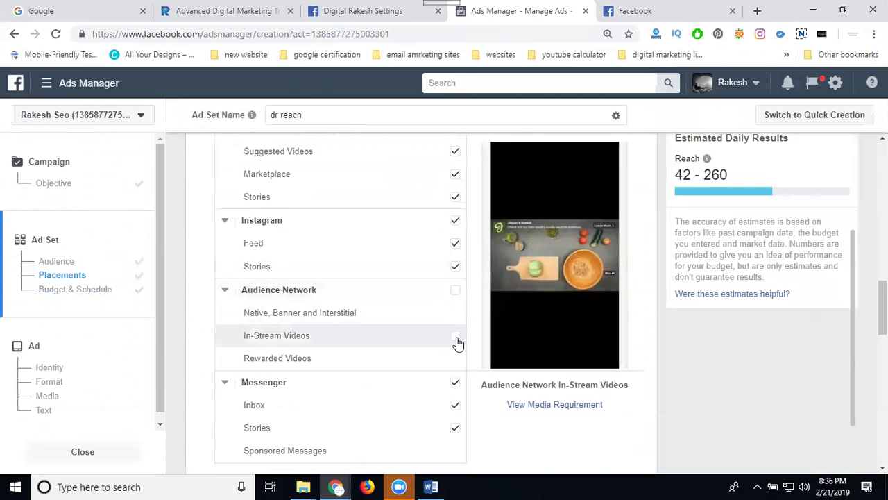
click(456, 341)
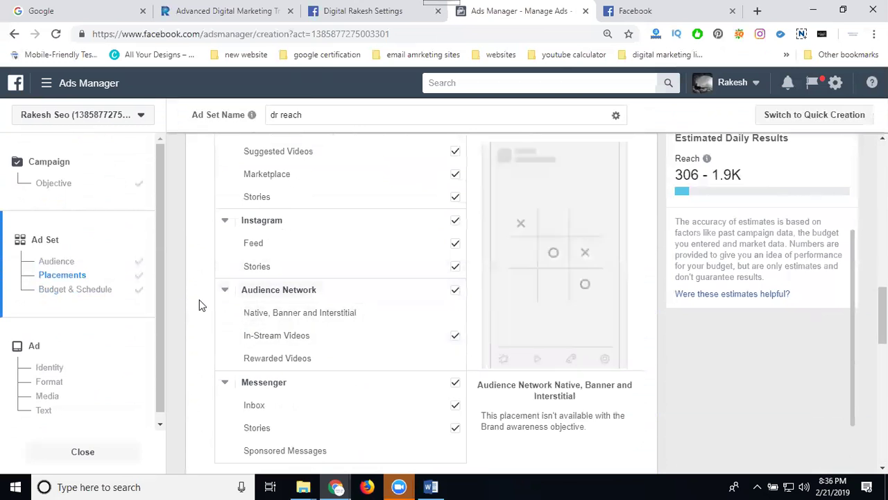
scroll(199, 305, down, 5)
- Continue past the finished ad set to the 'Default Name - Brand awareness' ad setup page
scroll(201, 305, down, 4)
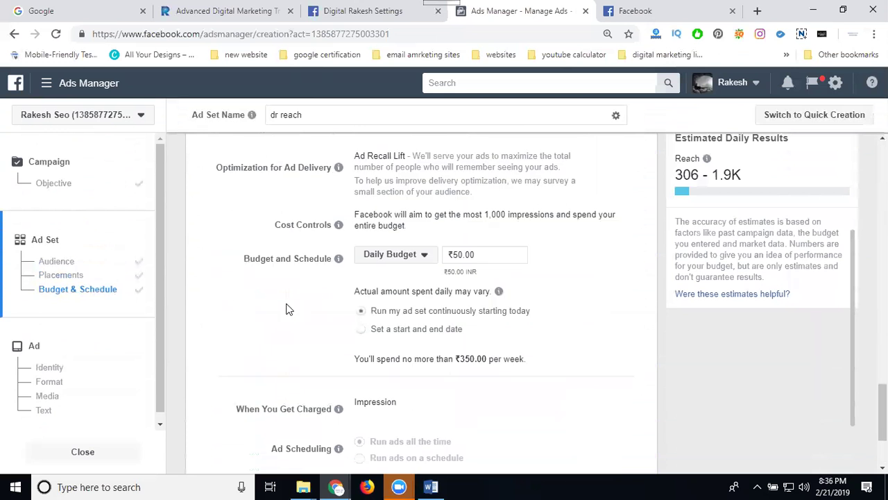
scroll(457, 308, down, 2)
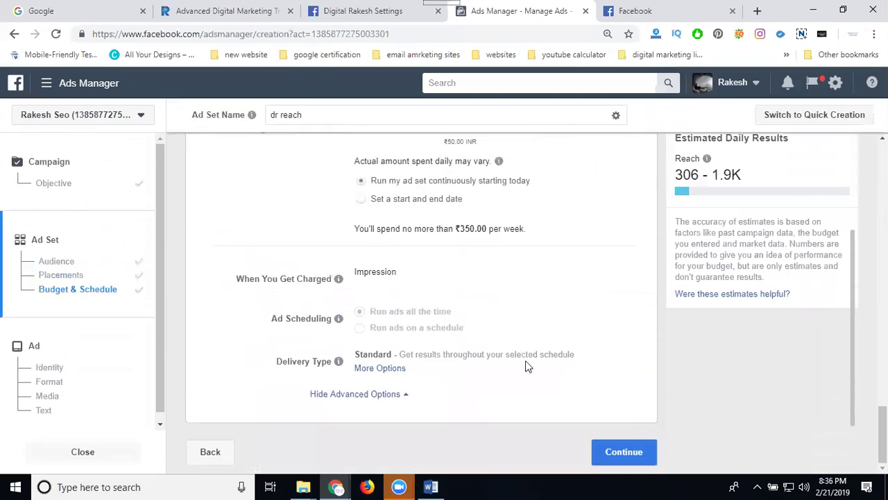
click(618, 452)
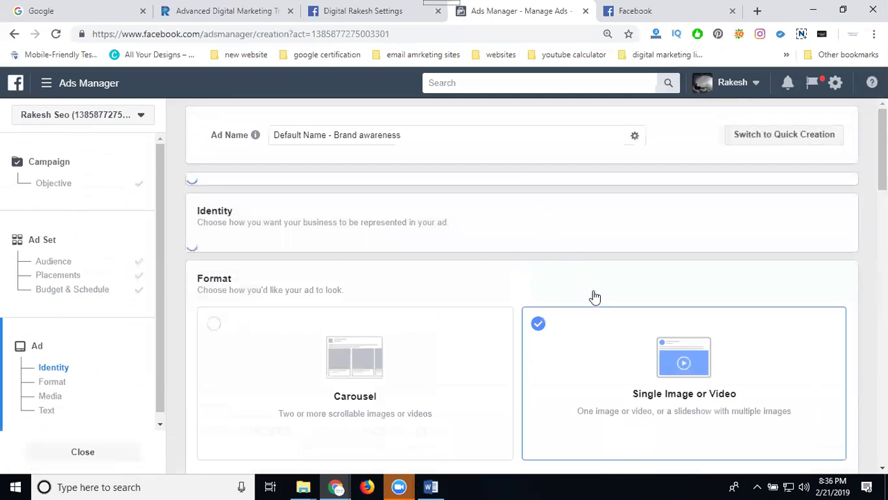
scroll(594, 294, down, 3)
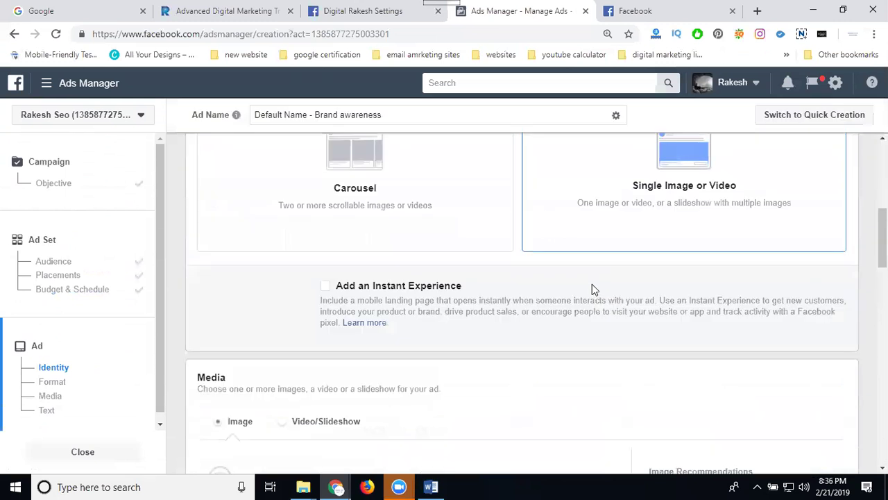
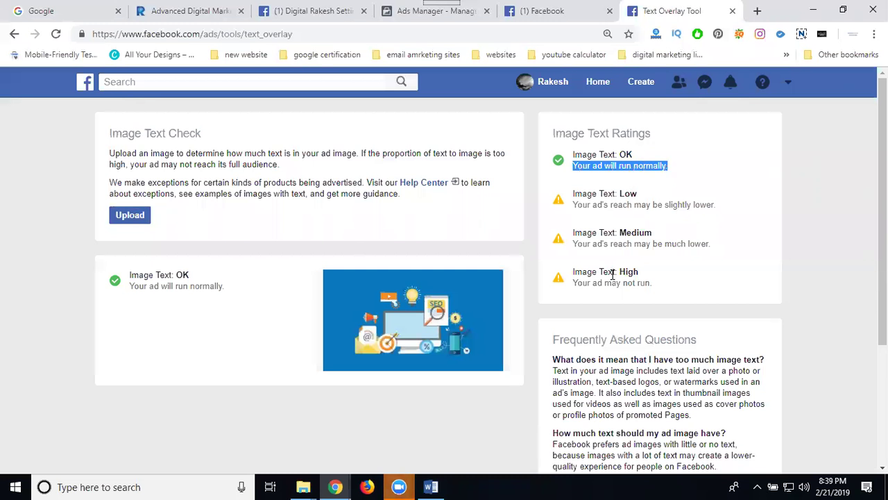
- Highlight the uploaded ad image's 'Image Text: OK' rating in the ratings list
drag(179, 275, 189, 276)
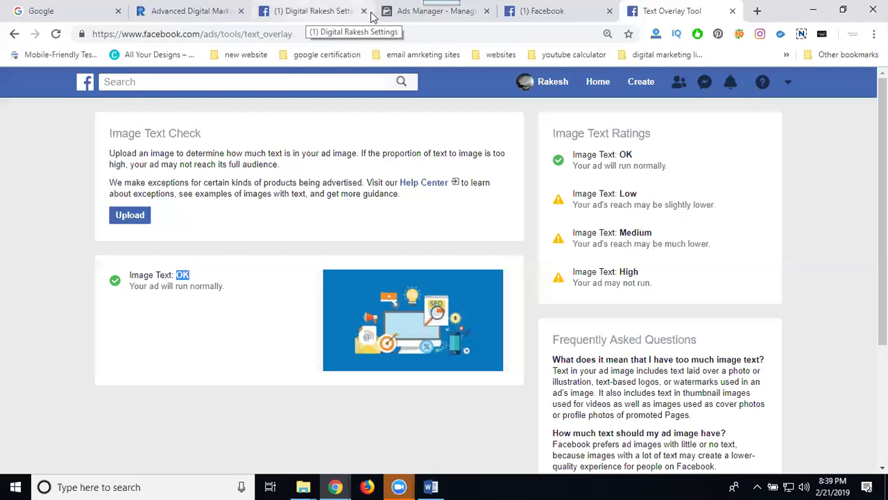
- Preview the ad in the Instant Articles and mobile in-stream video placements, checking the placement list
click(431, 11)
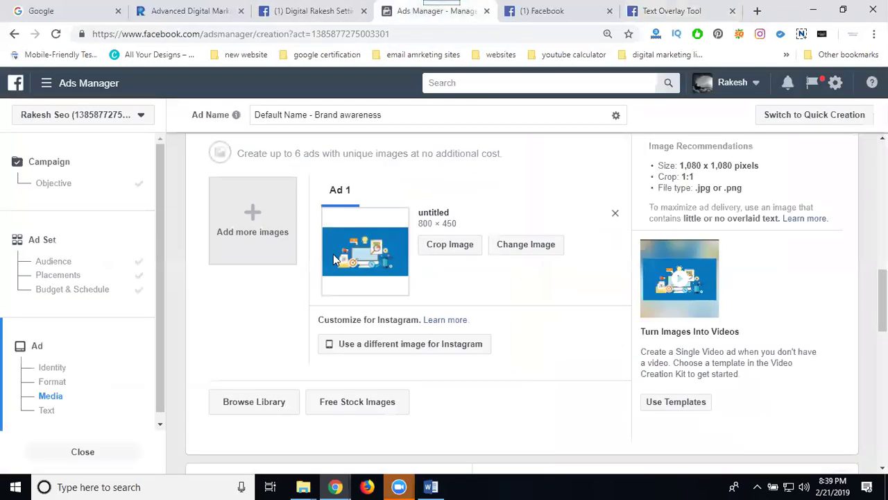
scroll(234, 260, down, 5)
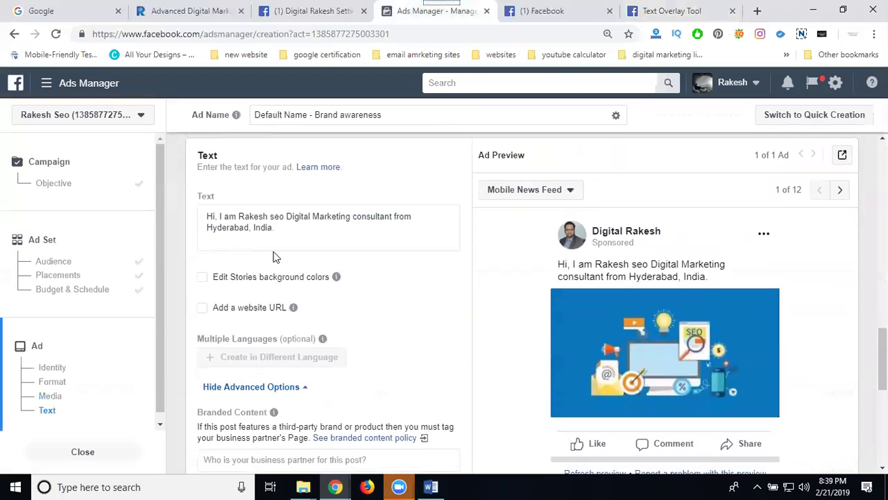
click(838, 191)
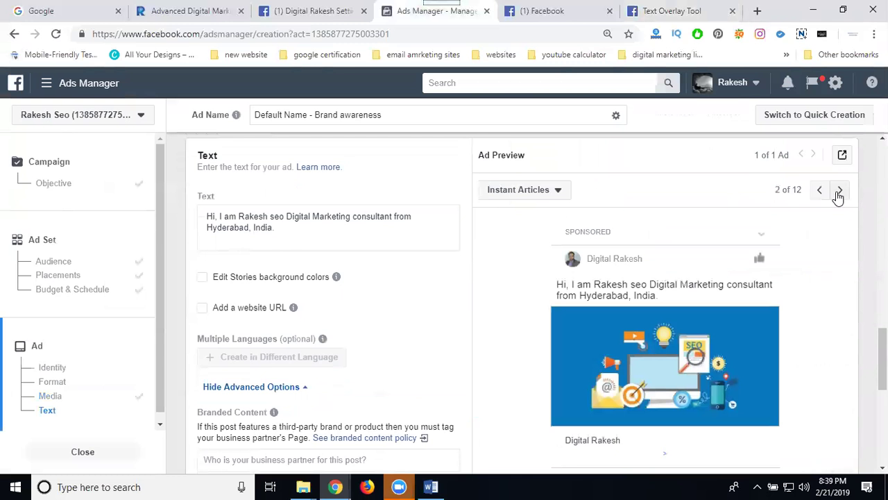
click(838, 191)
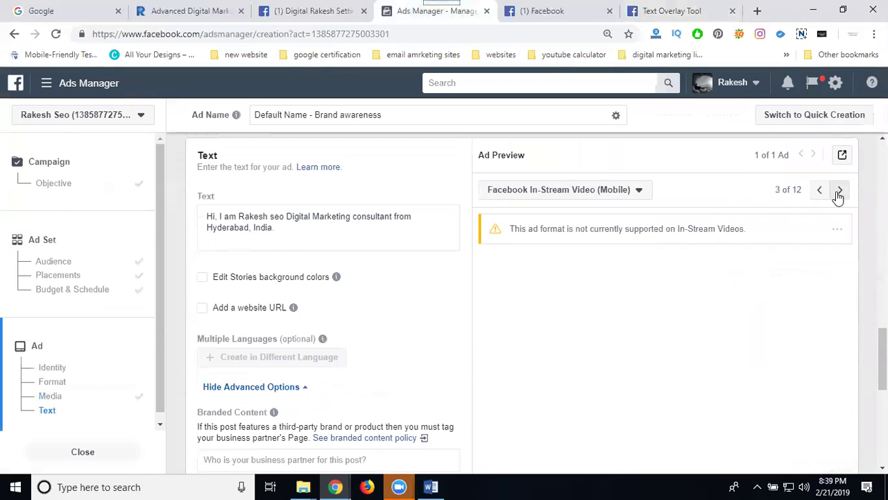
click(628, 191)
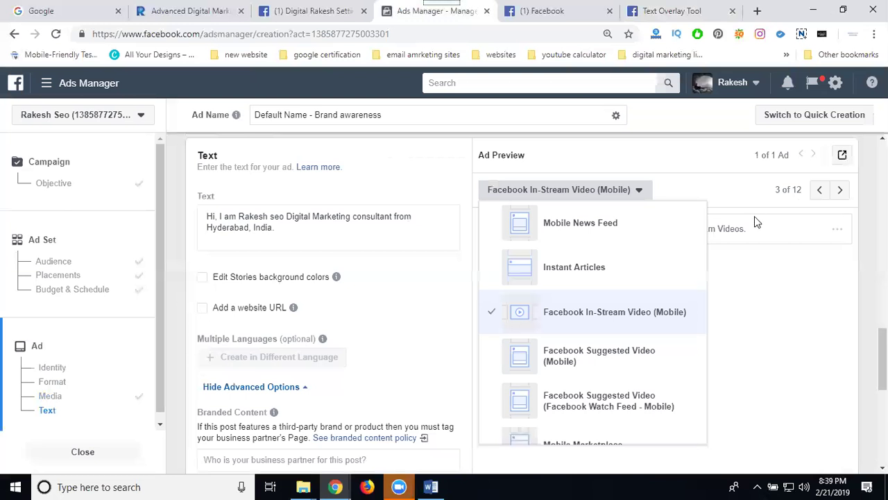
click(740, 197)
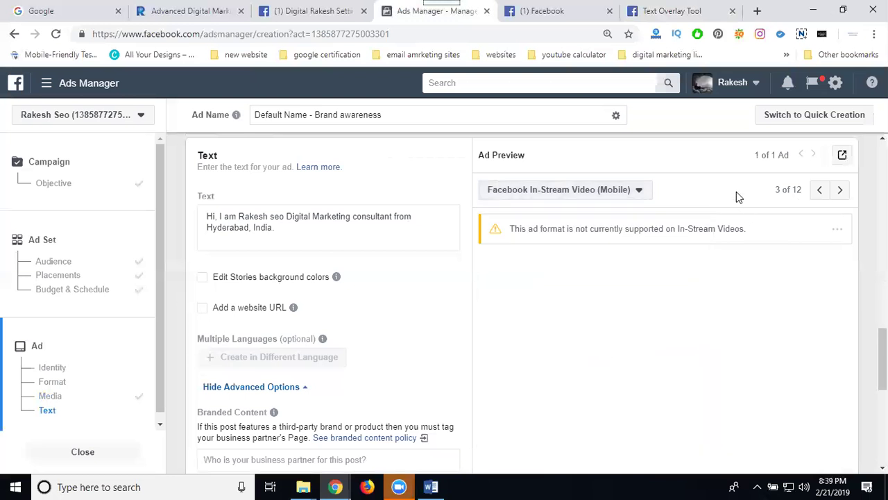
- Preview the ad as suggested video, Facebook Stories, Instagram Feed and Stories, then enable Add a website URL
click(838, 191)
click(838, 194)
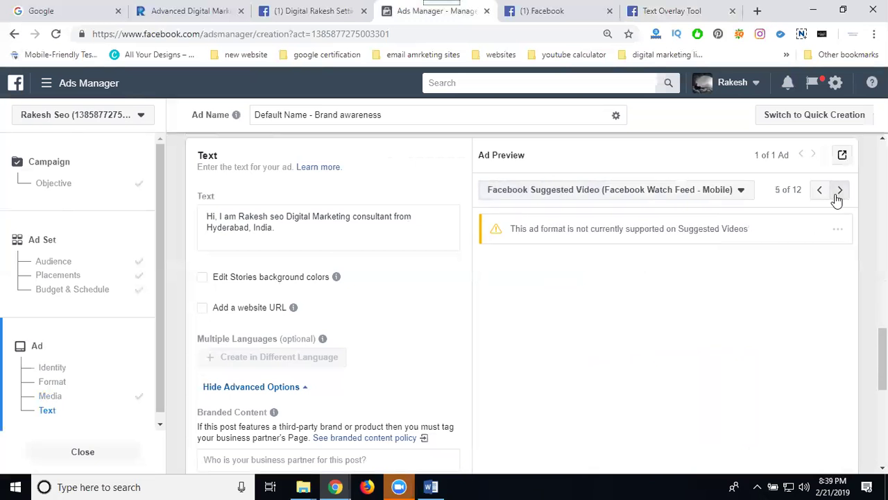
click(837, 195)
click(838, 195)
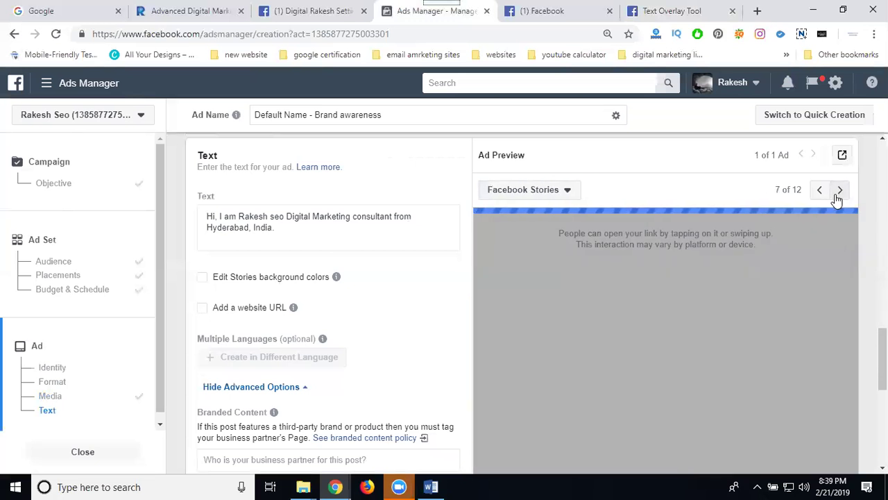
click(837, 195)
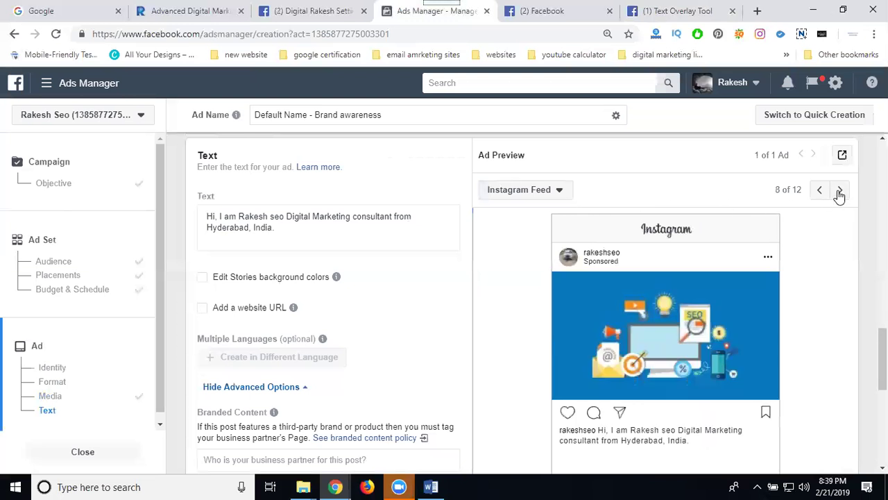
click(839, 191)
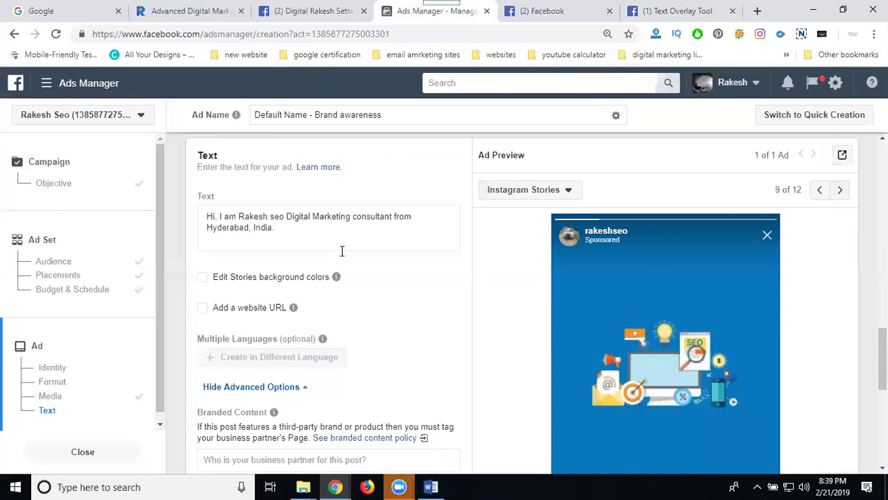
click(233, 309)
click(197, 11)
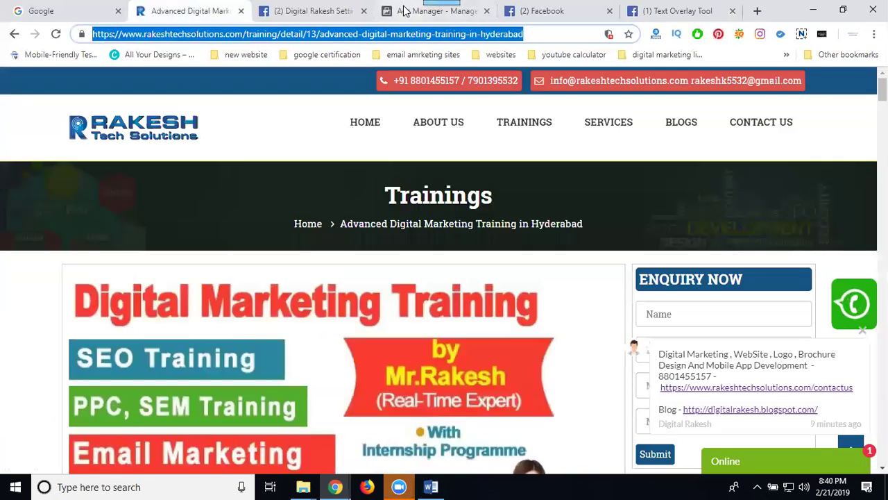
- Paste the training page address into the ad's Website URL field
click(400, 14)
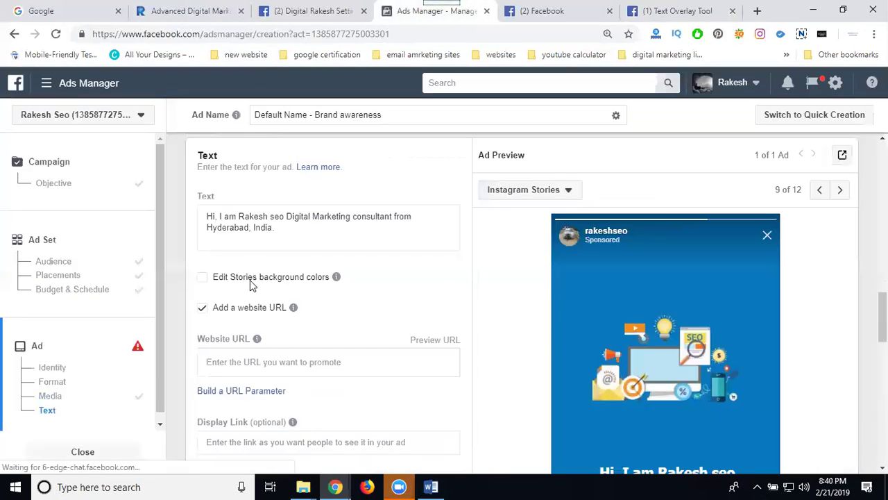
click(238, 366)
text(https://www.rakeshtechsolutions.com/training/detail/13/advanced-digital-marketing-training-in-hyderabad)
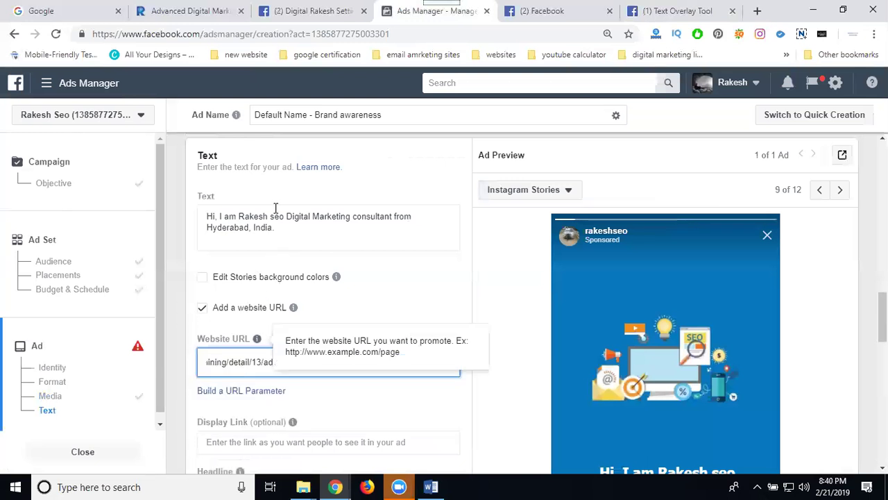
- Replace the primary text with 'Digital Marketing Course with Intenship + Real Time Project', a contact number, and 'each class only 5 members, limited seats.'
triple_click(272, 221)
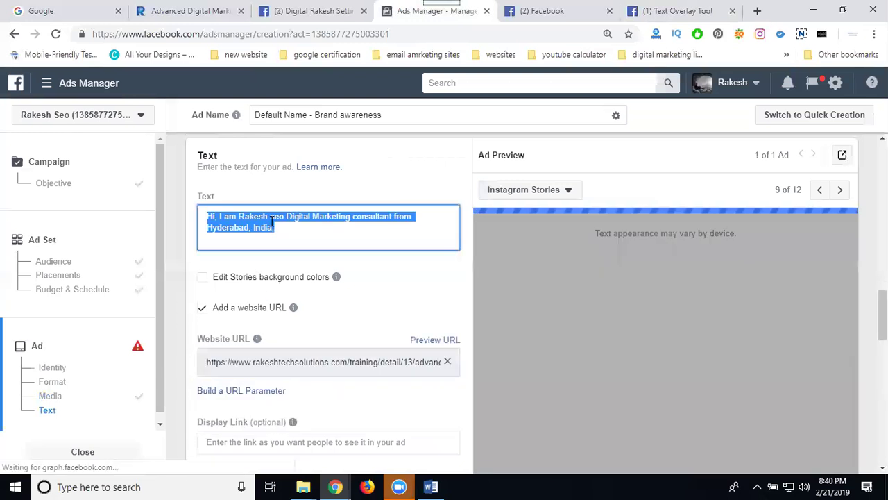
text(Digital Marketing Cour)
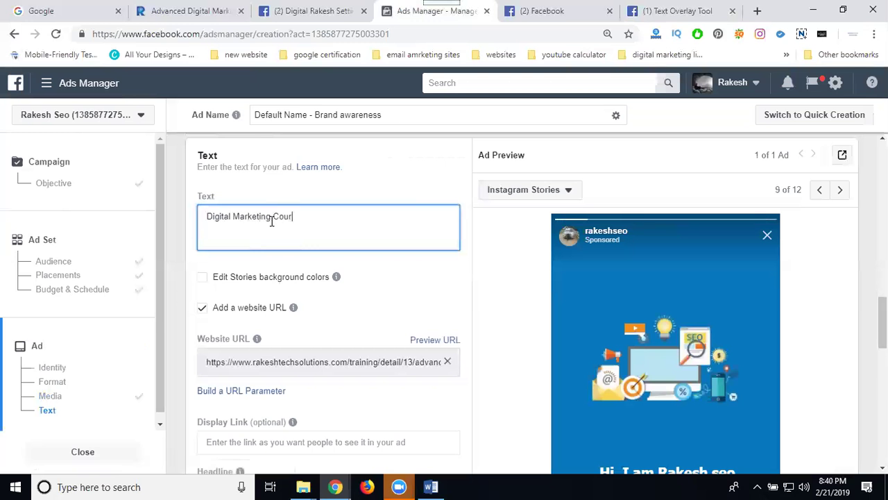
text(se with Intenship + Real Ti)
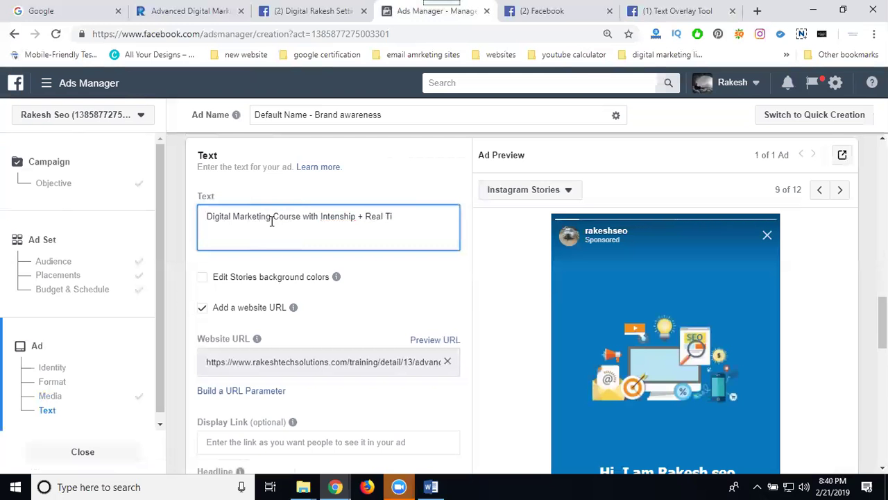
text(me Project)
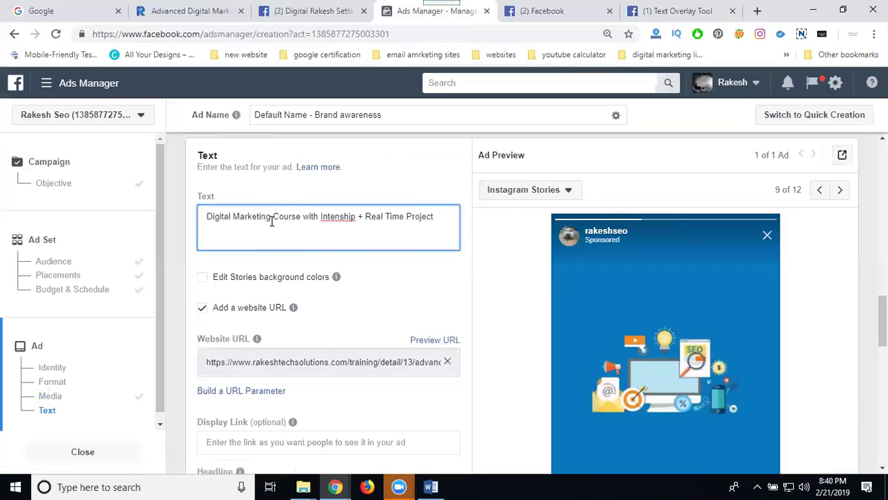
key(Return)
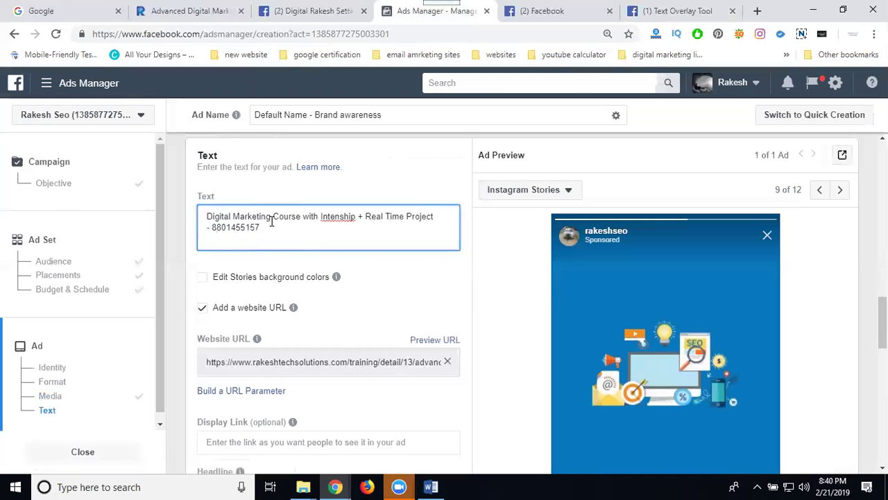
text(, each )
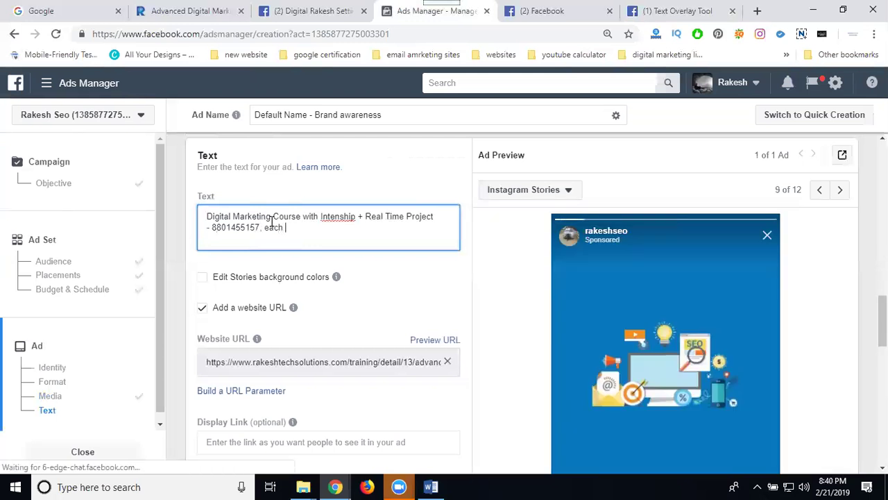
text(class only 5 members limited )
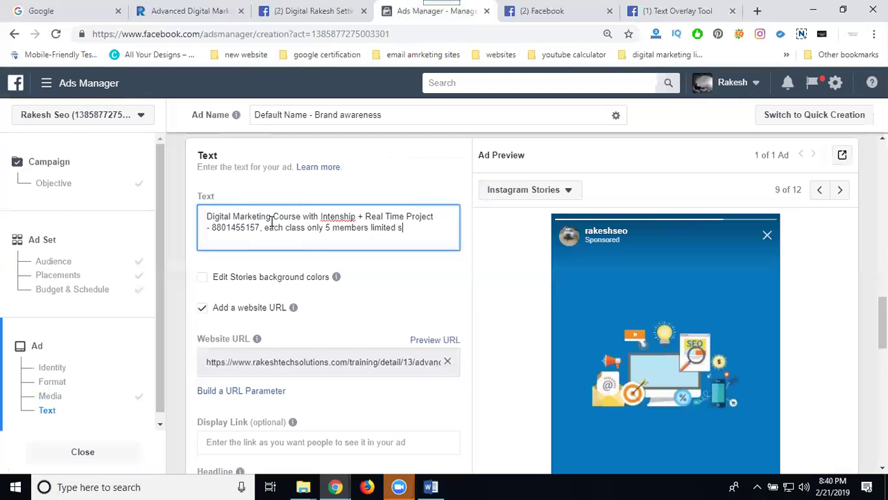
text(seats.)
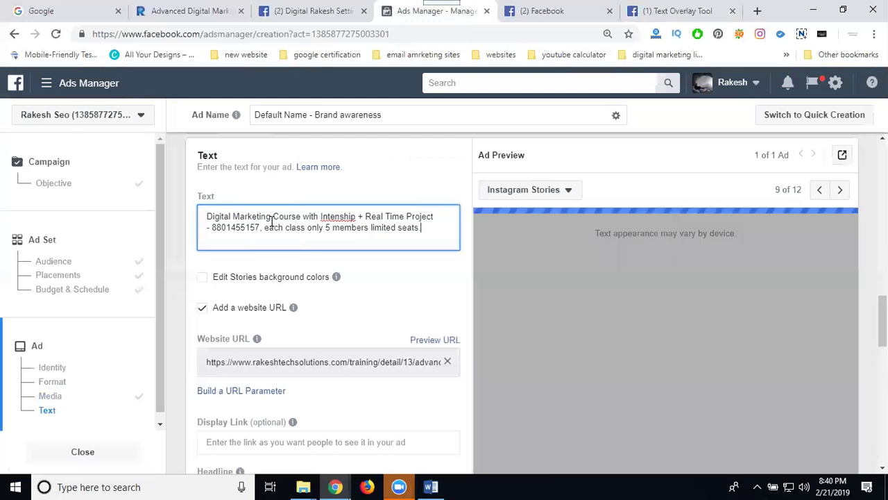
click(366, 228)
text(,)
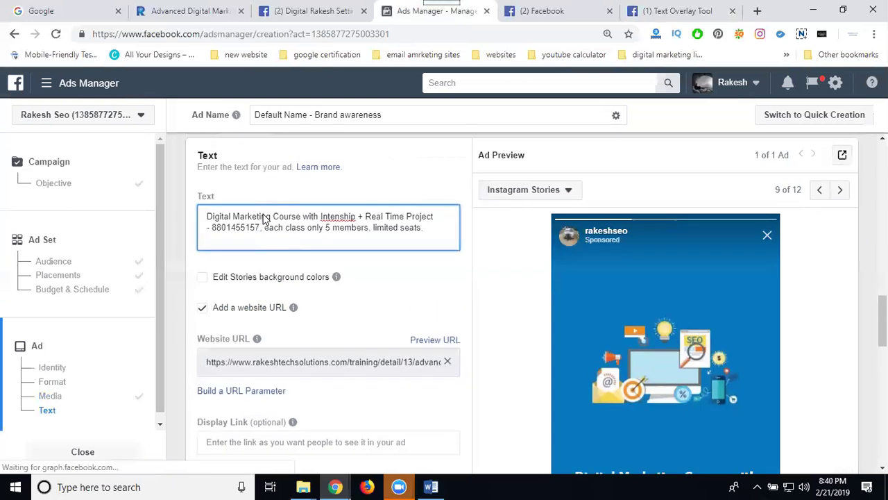
- Copy the ad's primary text into the News Feed Link Description
triple_click(271, 220)
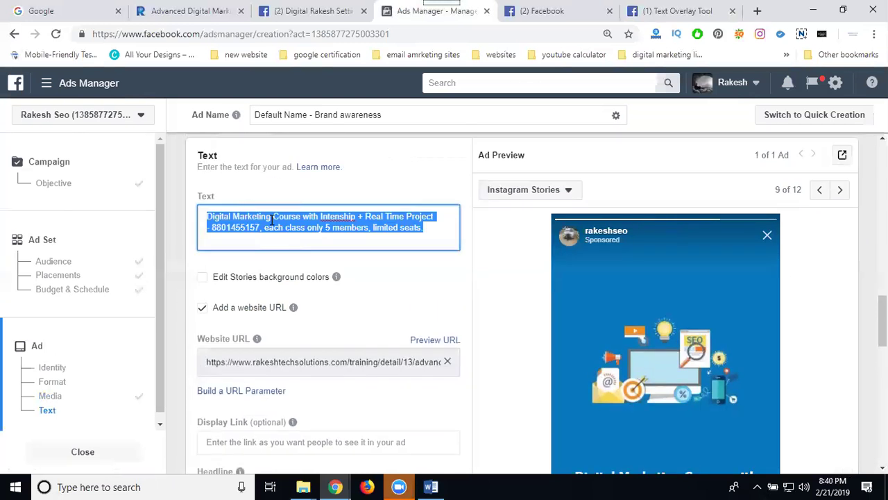
scroll(208, 270, down, 4)
click(233, 278)
key(ctrl+v)
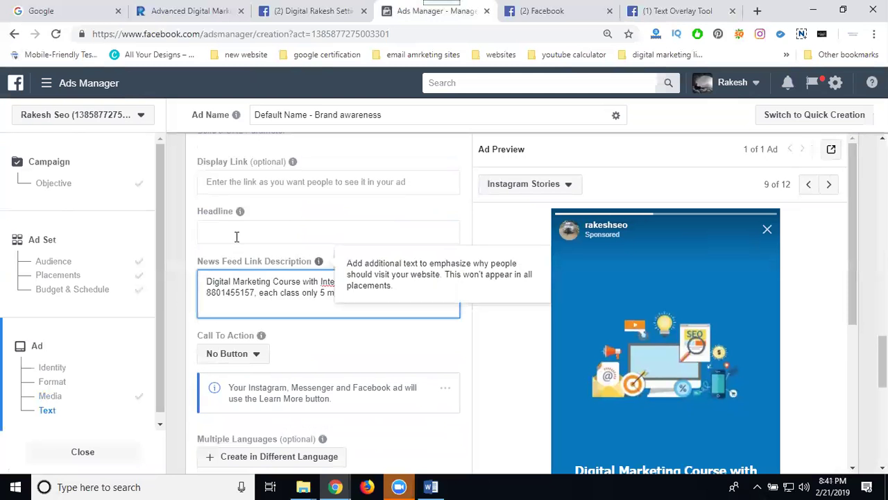
- Set the headline to 'Digital Marketing Training' and the call to action to Learn More
click(236, 236)
text(Dig)
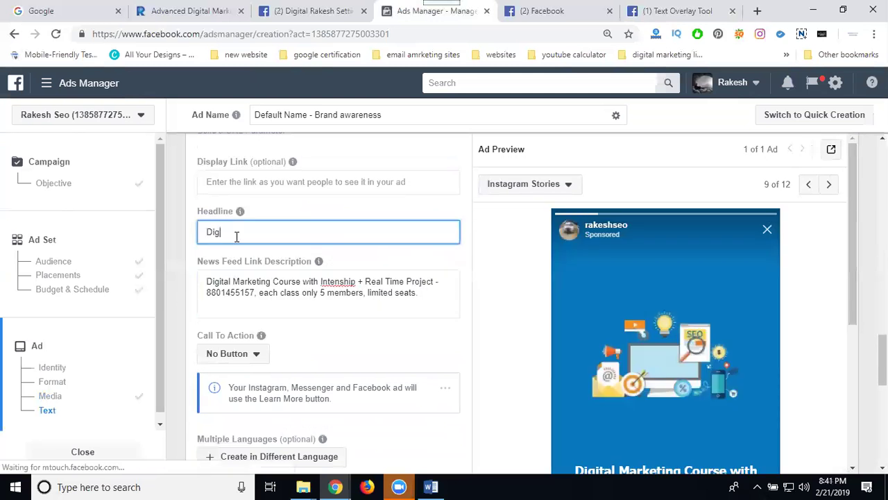
text(ital Marketing Training)
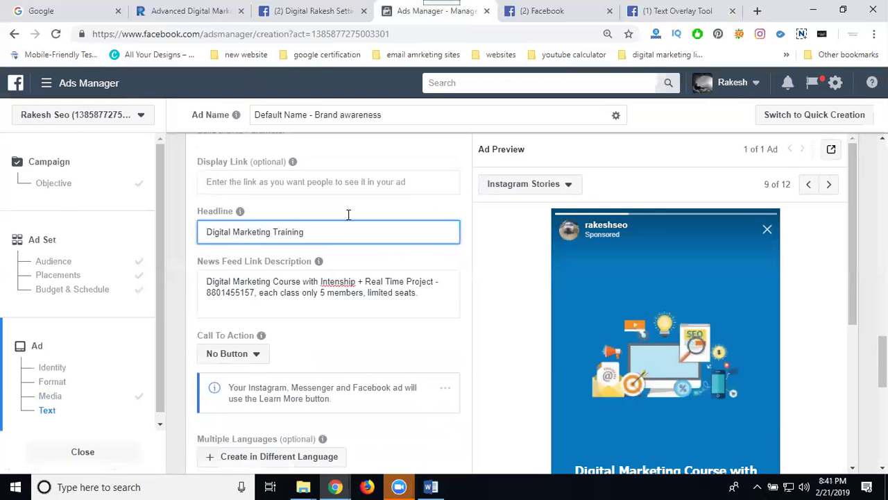
scroll(252, 354, down, 3)
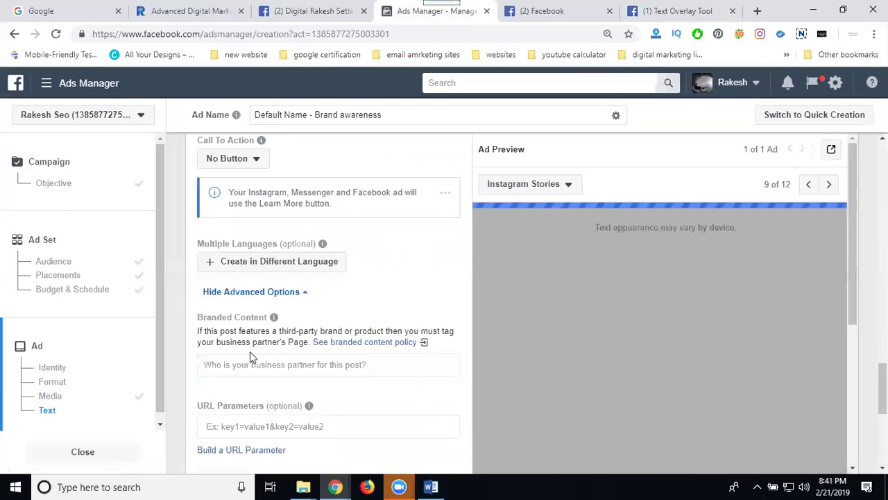
click(249, 159)
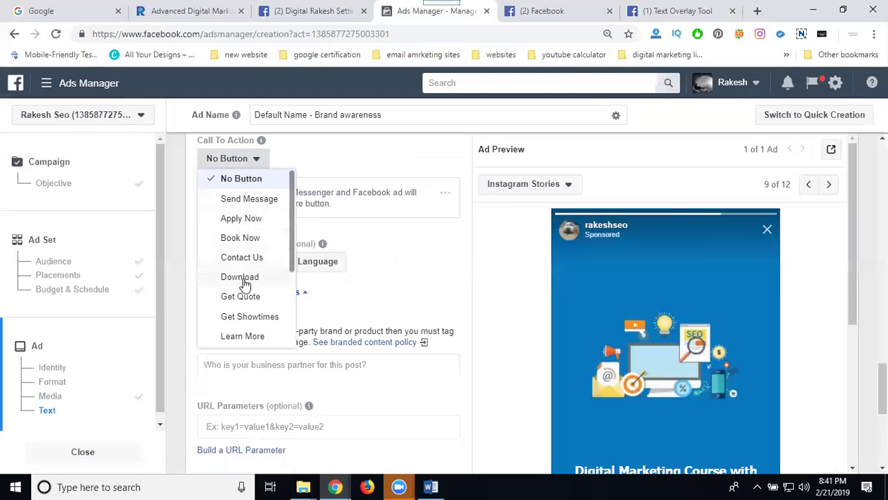
click(242, 336)
click(548, 12)
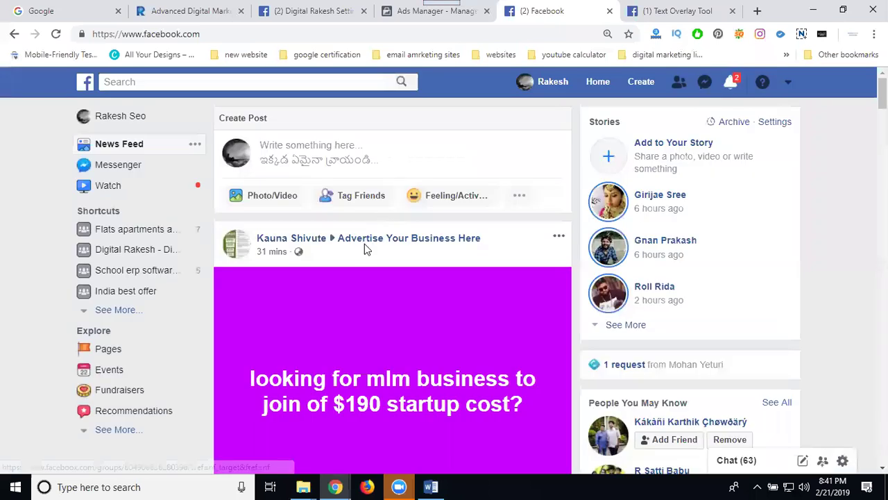
- Scroll the News Feed to the sponsored Synapse Ads 'Keyword Mixer for Google Ads' post, then return to Ads Manager
scroll(364, 244, down, 5)
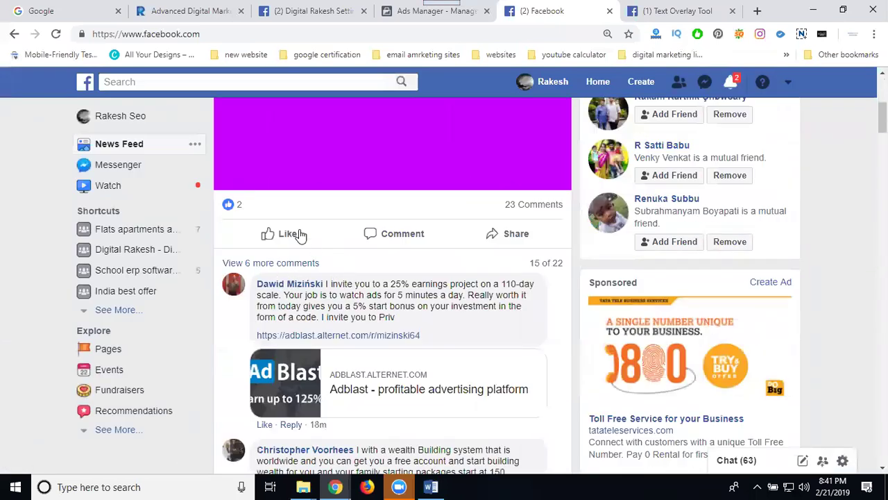
scroll(282, 261, down, 4)
scroll(410, 286, down, 8)
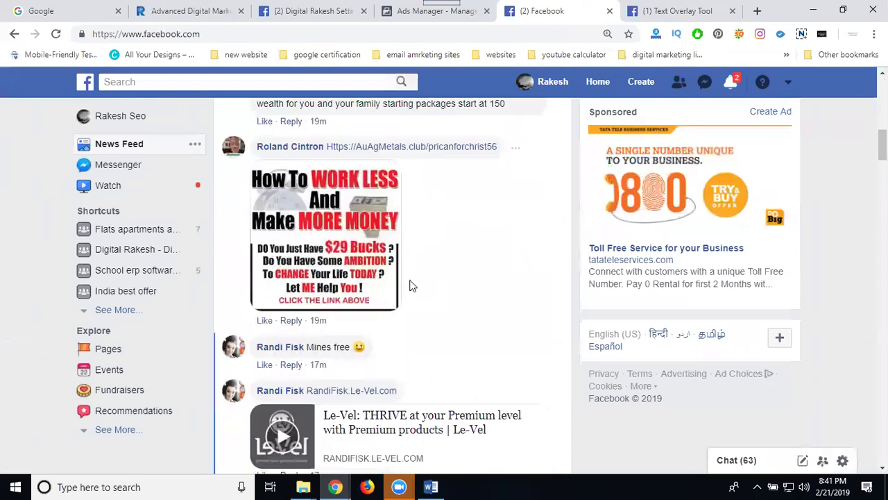
scroll(409, 286, down, 12)
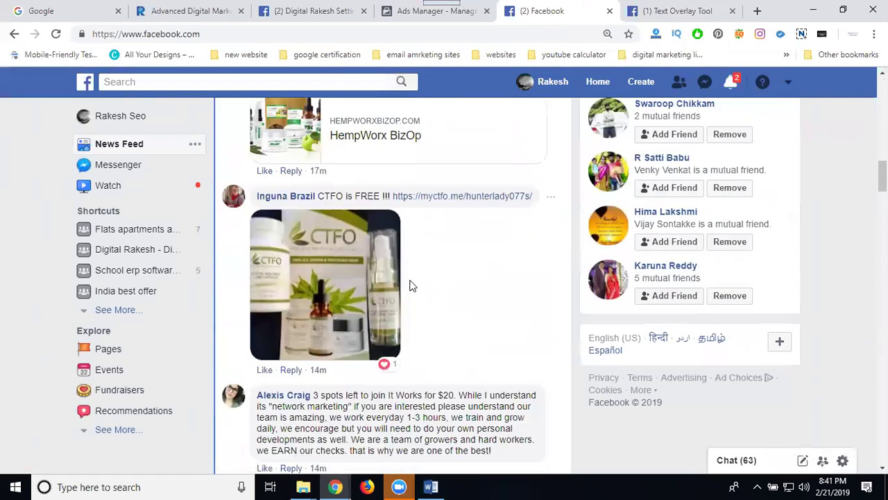
scroll(410, 288, down, 3)
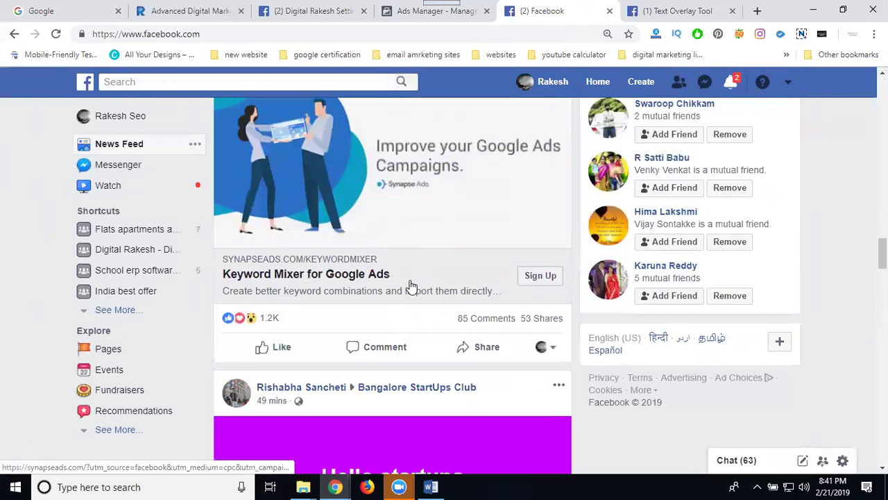
scroll(410, 287, up, 2)
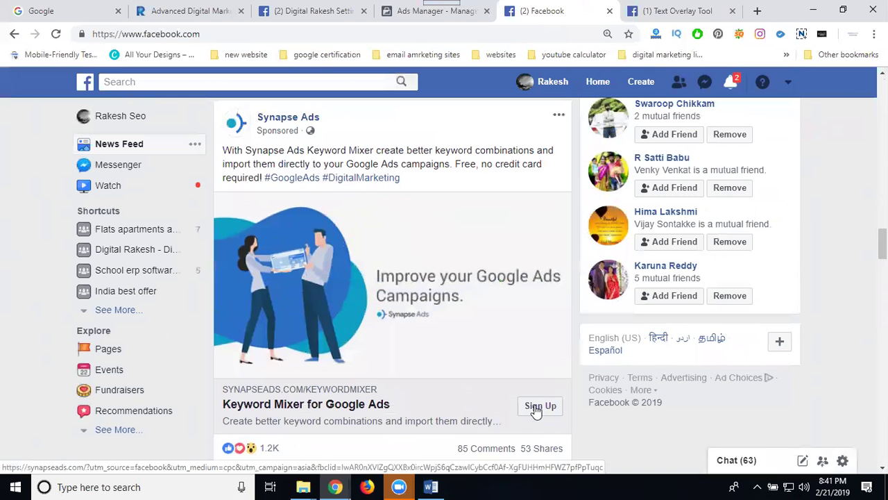
click(415, 14)
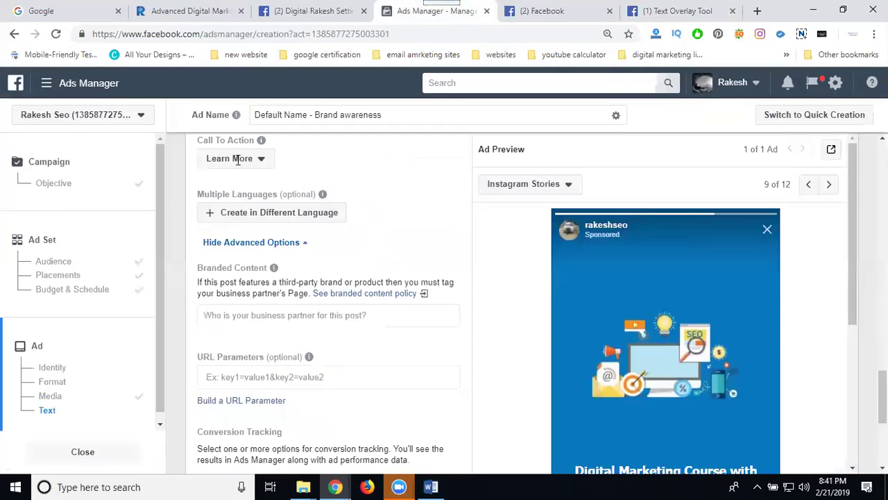
- Keep Learn More as the call to action and submit the finished ad with Confirm
click(238, 160)
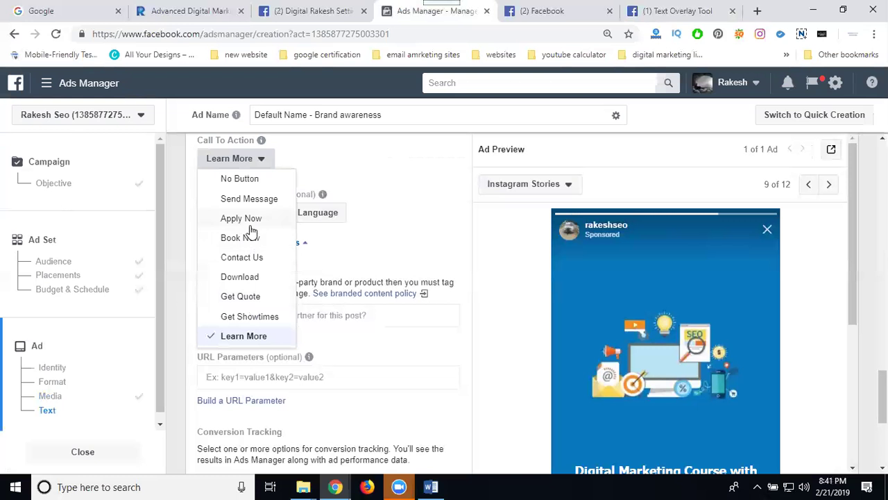
click(233, 336)
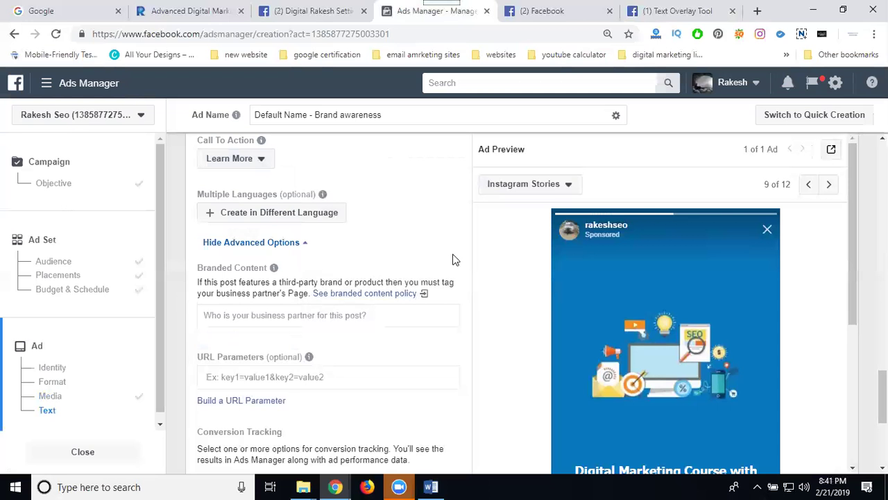
scroll(477, 266, down, 3)
scroll(476, 263, down, 4)
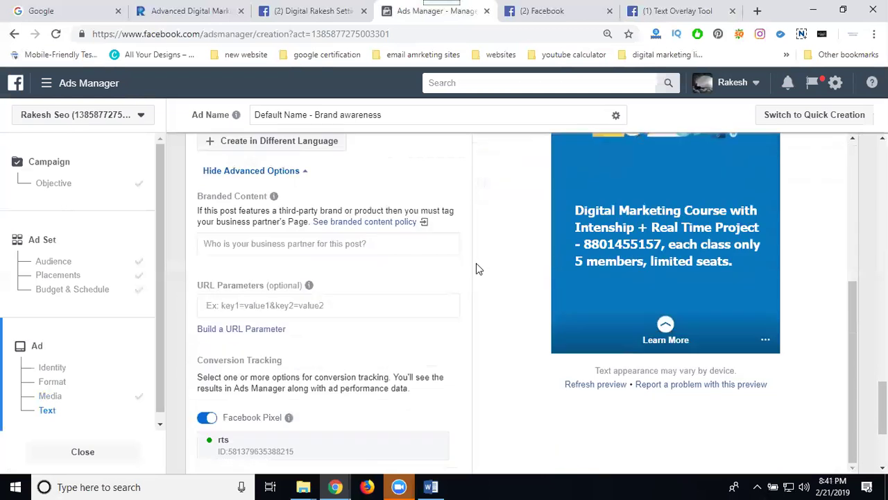
click(823, 390)
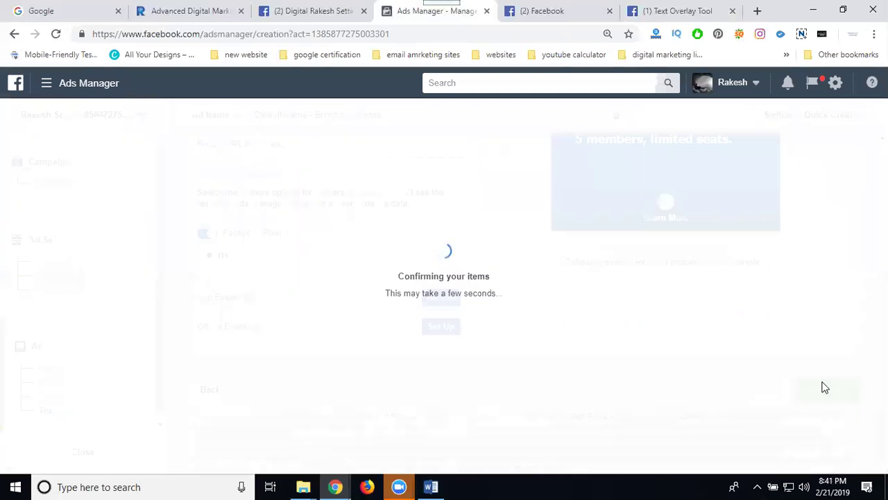